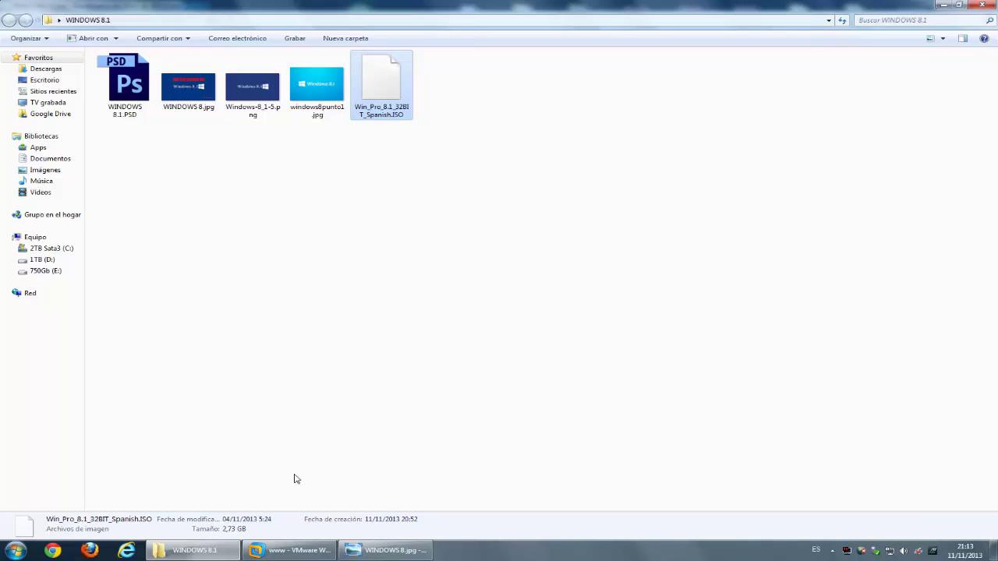
Step: Switch to VMware Workstation and start a new custom virtual machine with Workstation 10.0 hardware compatibility
{"action": "left_click", "coordinate": [266, 555]}
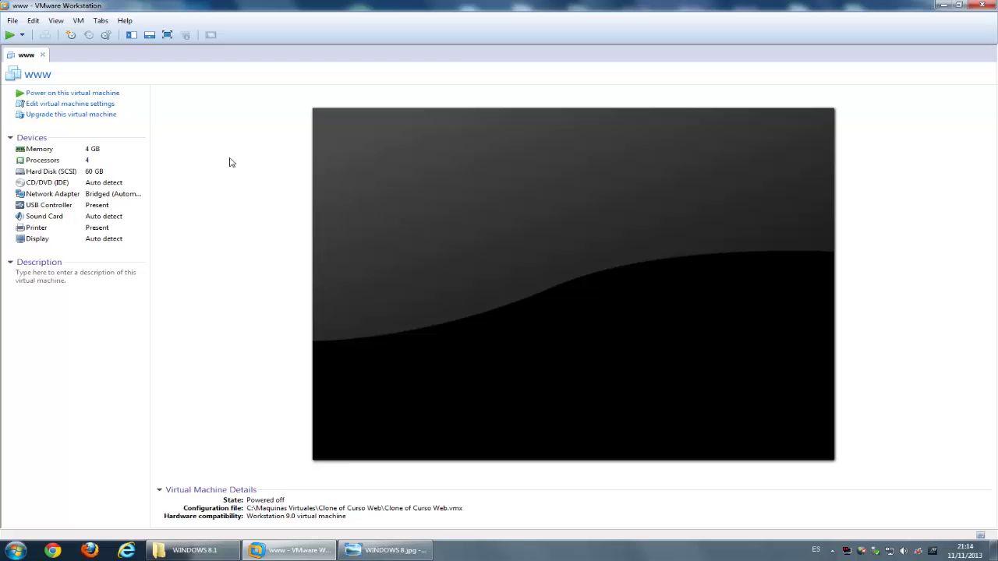
{"action": "left_click", "coordinate": [13, 21]}
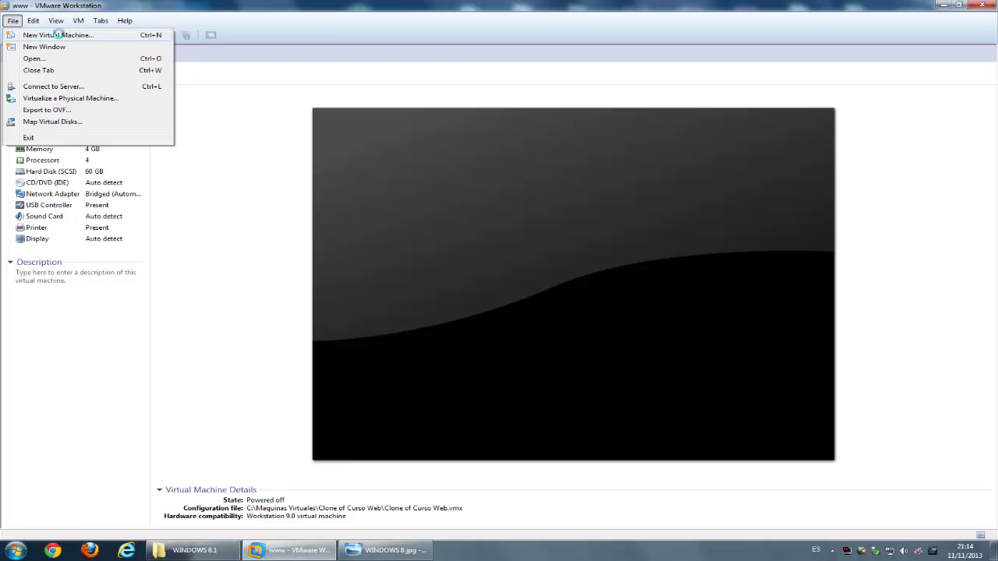
{"action": "left_click", "coordinate": [57, 34]}
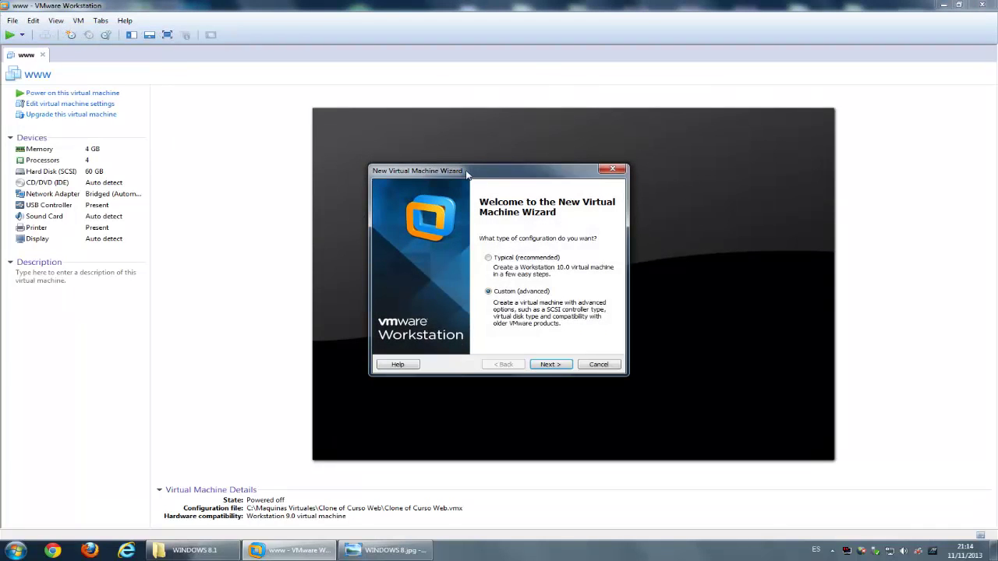
{"action": "left_click_drag", "start_coordinate": [466, 171], "coordinate": [462, 151]}
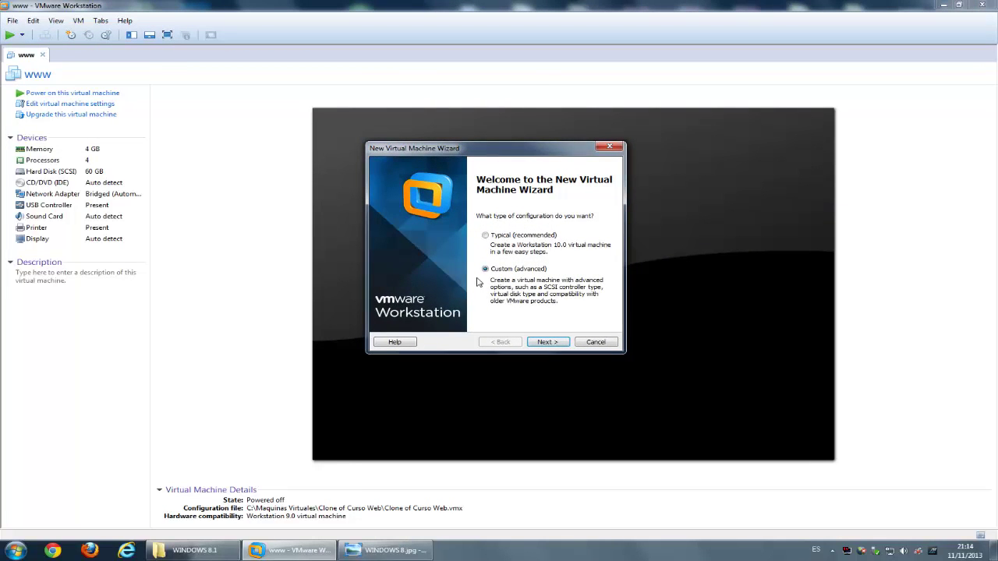
{"action": "left_click", "coordinate": [547, 345]}
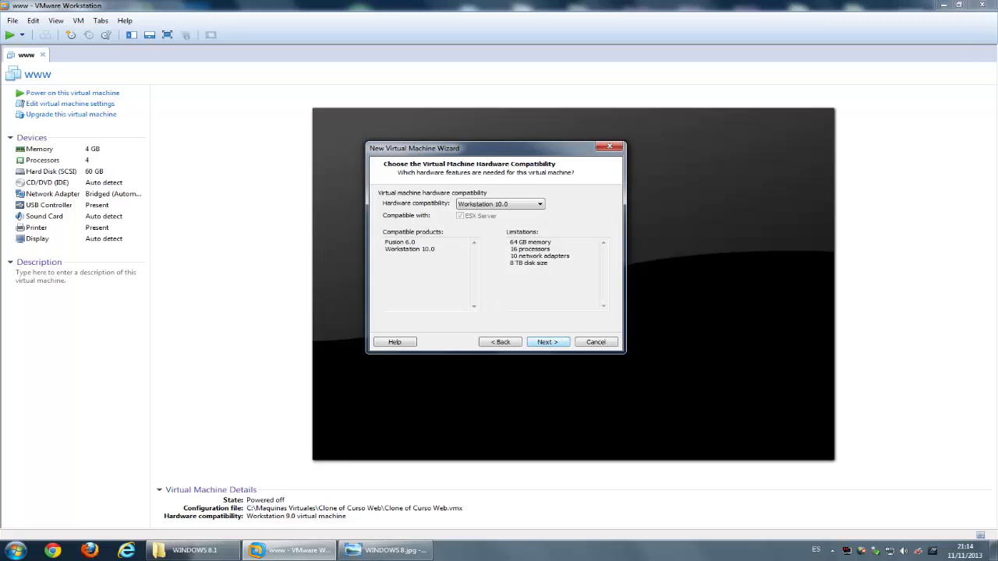
{"action": "left_click", "coordinate": [533, 204]}
{"action": "left_click", "coordinate": [533, 205]}
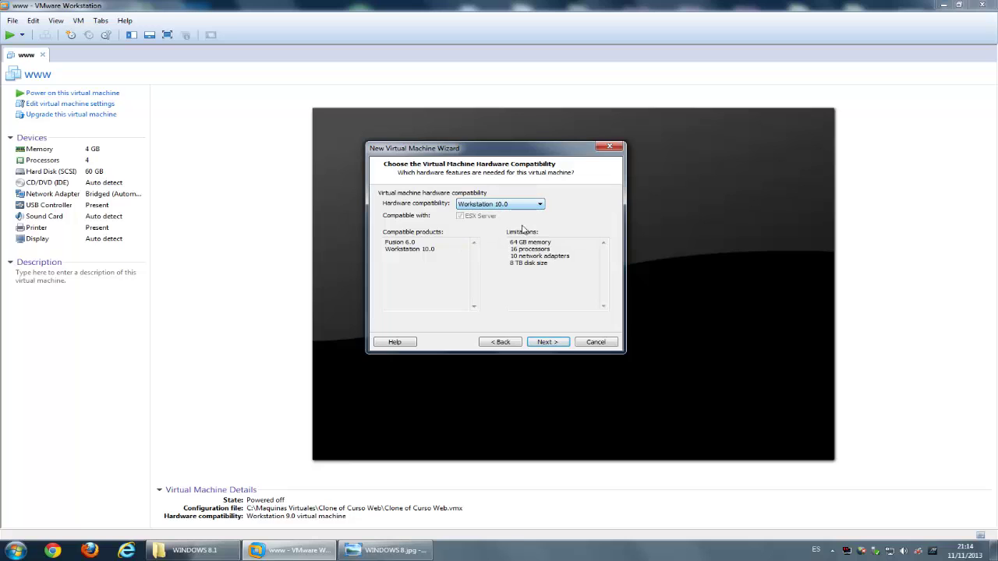
{"action": "left_click", "coordinate": [550, 344]}
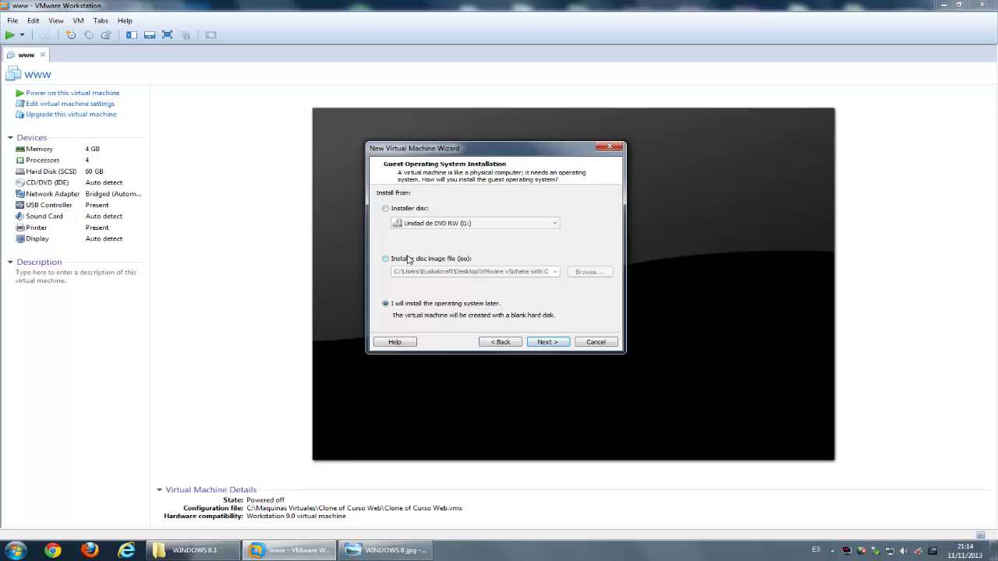
Step: Choose to install the operating system later and set the guest to Microsoft Windows, version Windows 8
{"action": "left_click", "coordinate": [557, 344]}
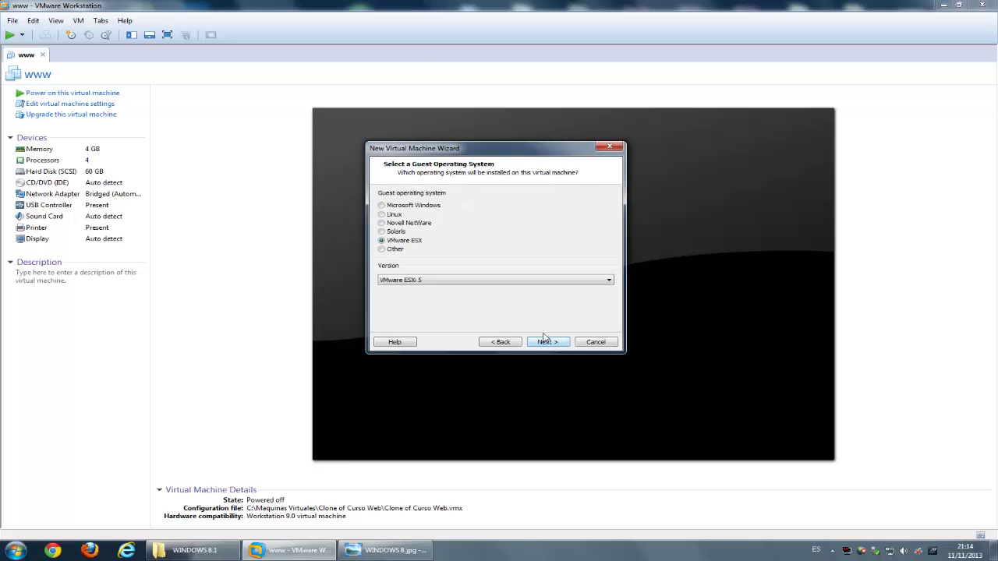
{"action": "left_click", "coordinate": [399, 205]}
{"action": "left_click", "coordinate": [427, 281]}
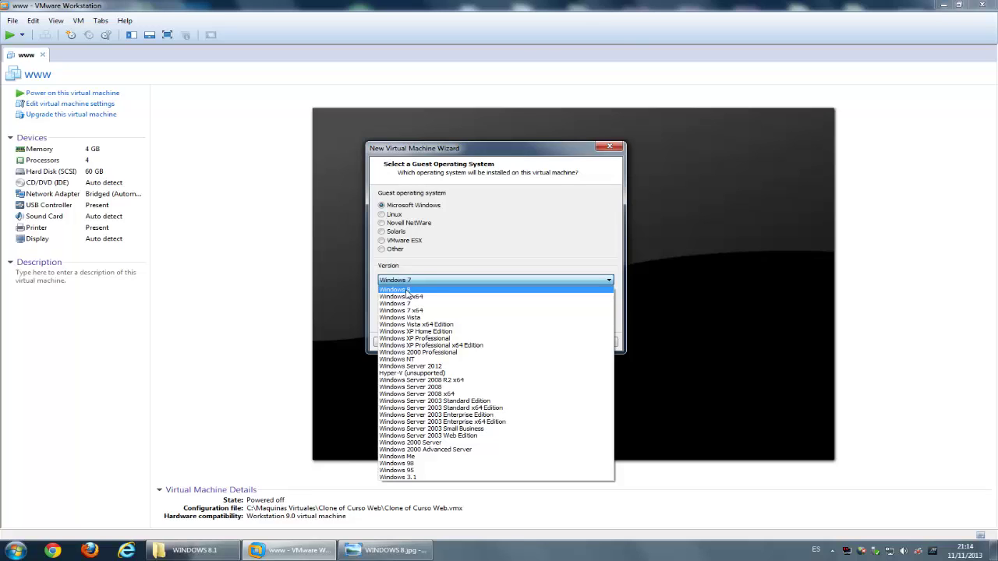
{"action": "left_click", "coordinate": [406, 290]}
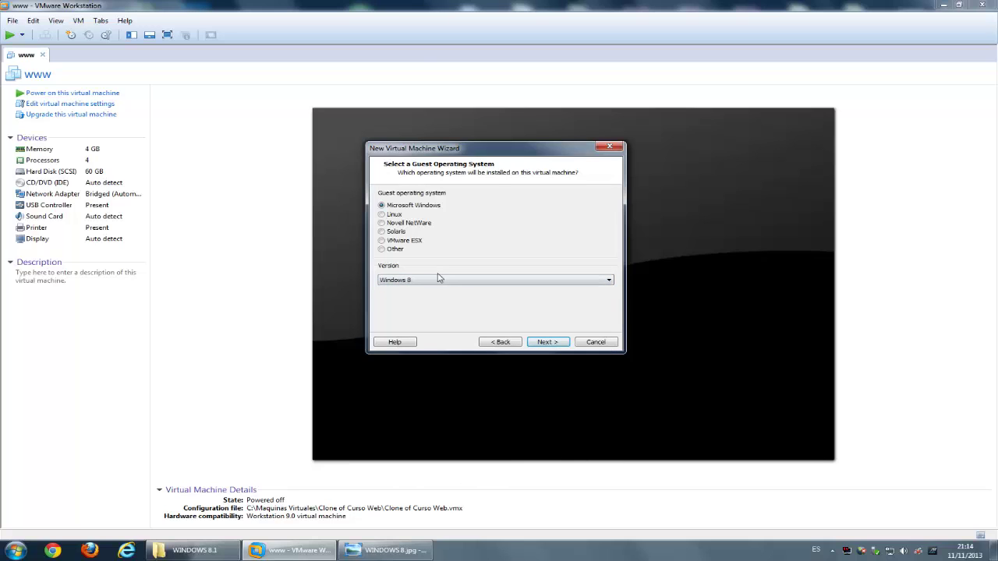
{"action": "left_click", "coordinate": [548, 342]}
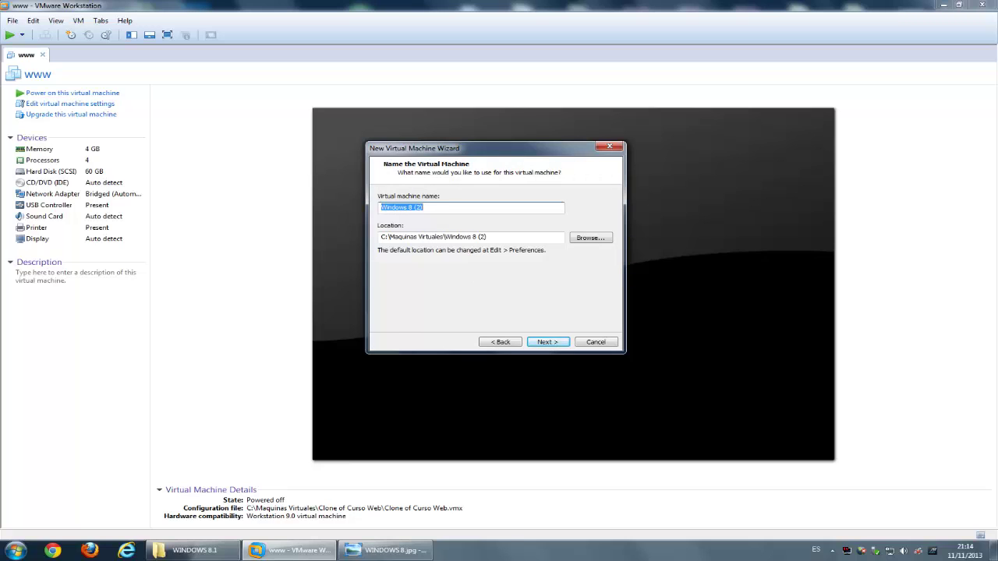
Step: Name the virtual machine Windows 8.1 and give it one processor with 4 cores
{"action": "left_click", "coordinate": [424, 207]}
{"action": "left_click", "coordinate": [548, 342]}
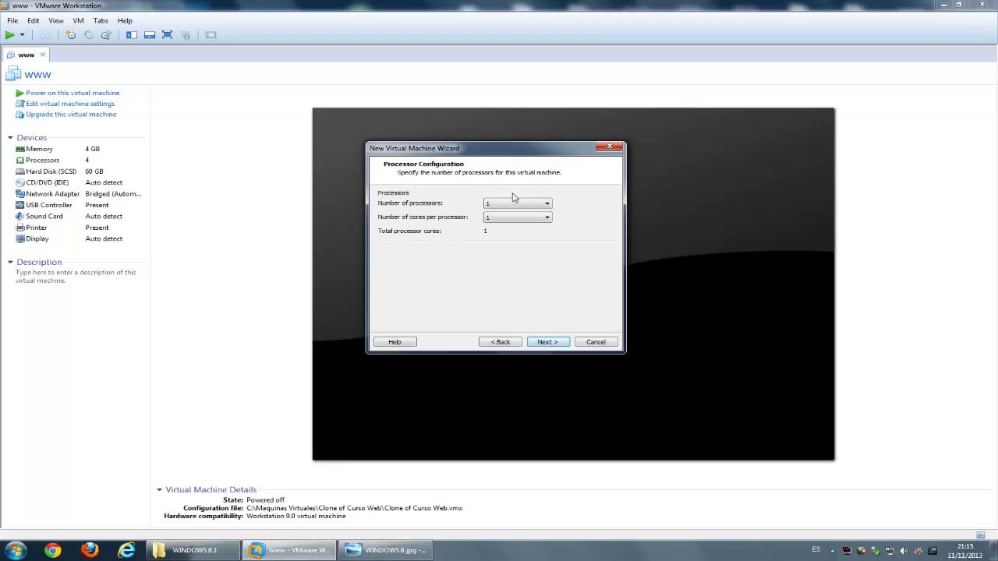
{"action": "left_click", "coordinate": [503, 222]}
{"action": "left_click", "coordinate": [503, 221]}
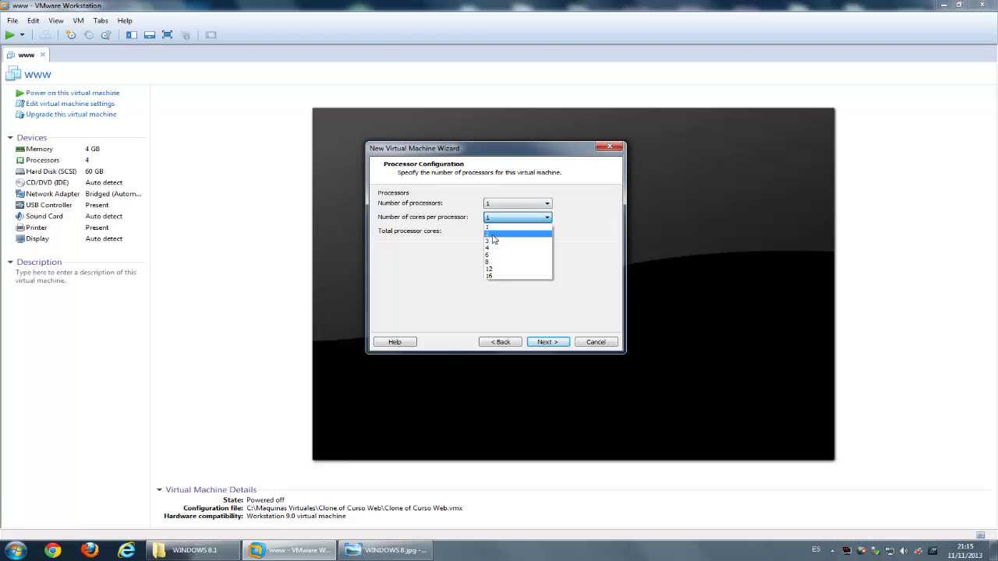
{"action": "left_click", "coordinate": [496, 235]}
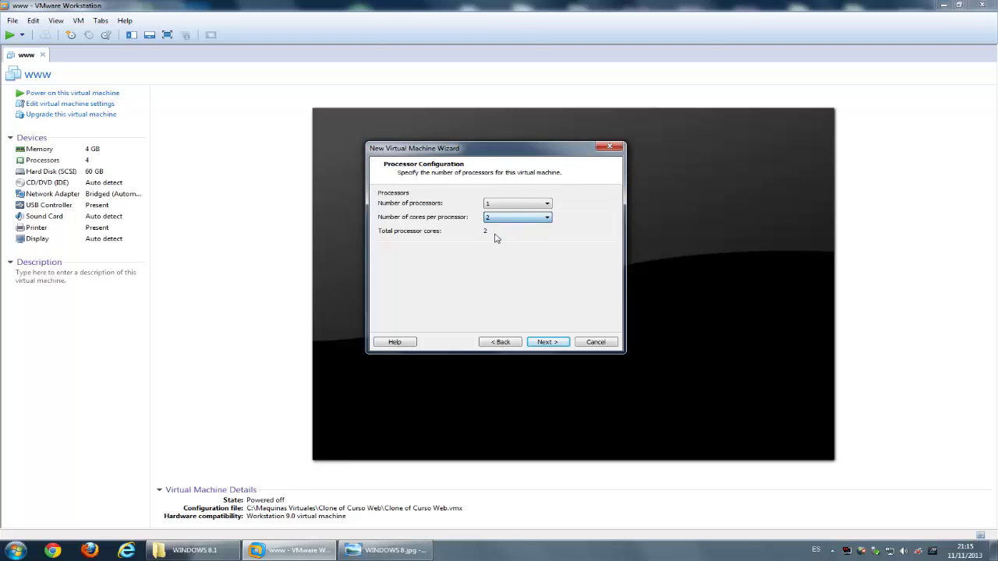
{"action": "left_click", "coordinate": [515, 216]}
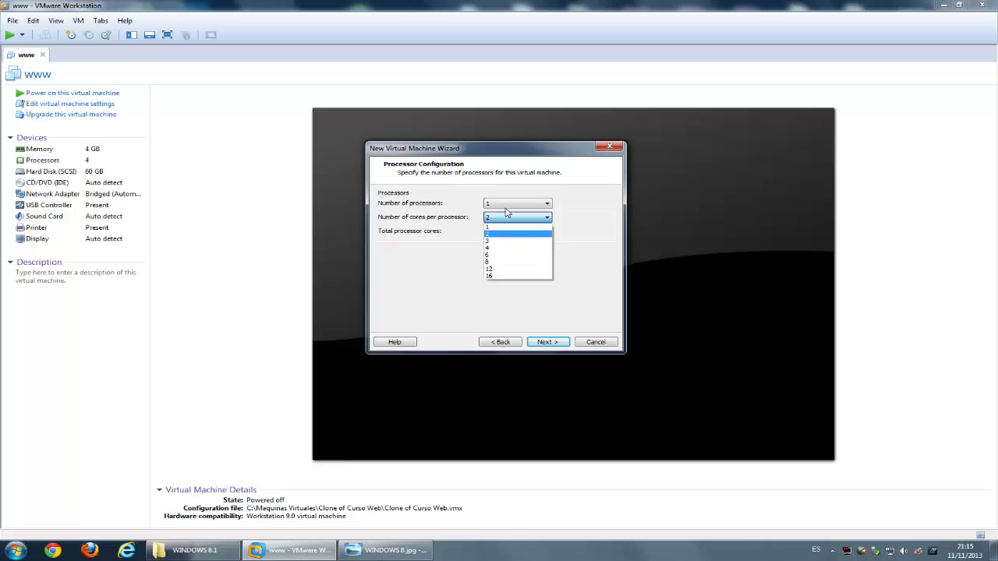
{"action": "left_click", "coordinate": [500, 248]}
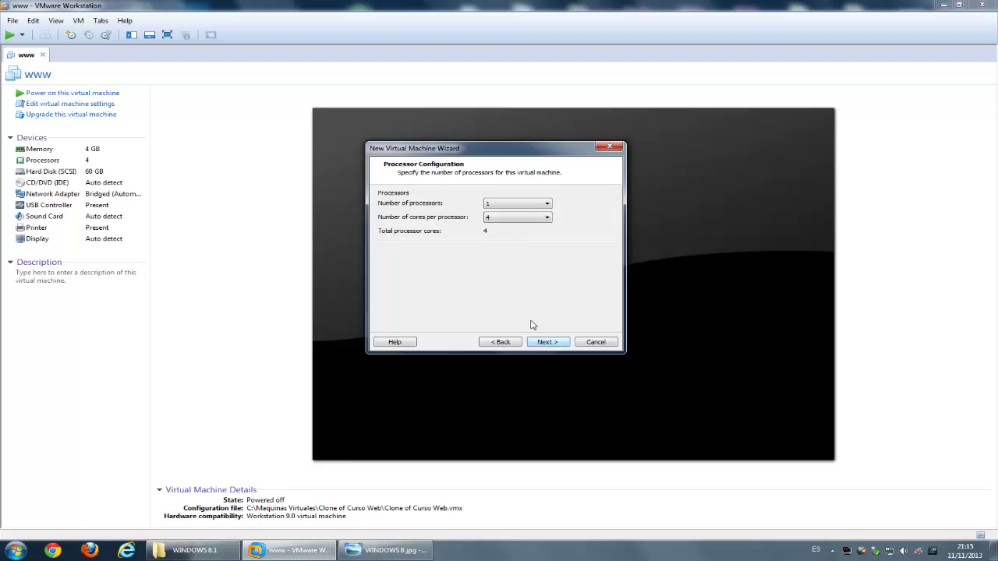
{"action": "left_click", "coordinate": [549, 341]}
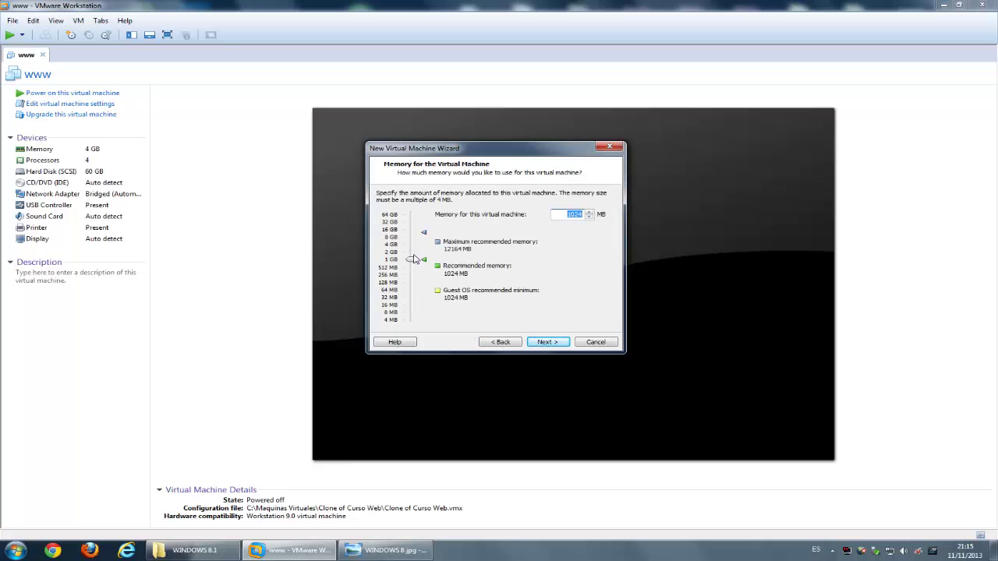
Step: Set the virtual machine's memory to 4008 MB
{"action": "left_click", "coordinate": [411, 261]}
{"action": "left_click_drag", "start_coordinate": [411, 261], "coordinate": [416, 248]}
{"action": "left_click", "coordinate": [590, 212]}
{"action": "left_click", "coordinate": [589, 212]}
{"action": "left_click", "coordinate": [589, 212]}
{"action": "left_click", "coordinate": [590, 212]}
{"action": "left_click", "coordinate": [590, 212]}
{"action": "left_click", "coordinate": [590, 213]}
{"action": "left_click", "coordinate": [591, 213]}
{"action": "left_click", "coordinate": [590, 213]}
{"action": "left_click", "coordinate": [589, 213]}
{"action": "left_click", "coordinate": [589, 213]}
{"action": "left_click", "coordinate": [589, 213]}
{"action": "left_click", "coordinate": [589, 213]}
{"action": "left_click", "coordinate": [590, 213]}
{"action": "left_click", "coordinate": [589, 213]}
{"action": "left_click", "coordinate": [589, 213]}
{"action": "left_click", "coordinate": [589, 213]}
{"action": "left_click", "coordinate": [589, 213]}
{"action": "left_click", "coordinate": [589, 213]}
{"action": "left_click", "coordinate": [589, 212]}
{"action": "left_click", "coordinate": [589, 212]}
{"action": "left_click", "coordinate": [589, 213]}
{"action": "left_click", "coordinate": [589, 212]}
{"action": "left_click", "coordinate": [589, 213]}
{"action": "left_click", "coordinate": [589, 213]}
{"action": "left_click", "coordinate": [589, 213]}
{"action": "left_click", "coordinate": [589, 213]}
{"action": "left_click", "coordinate": [556, 344]}
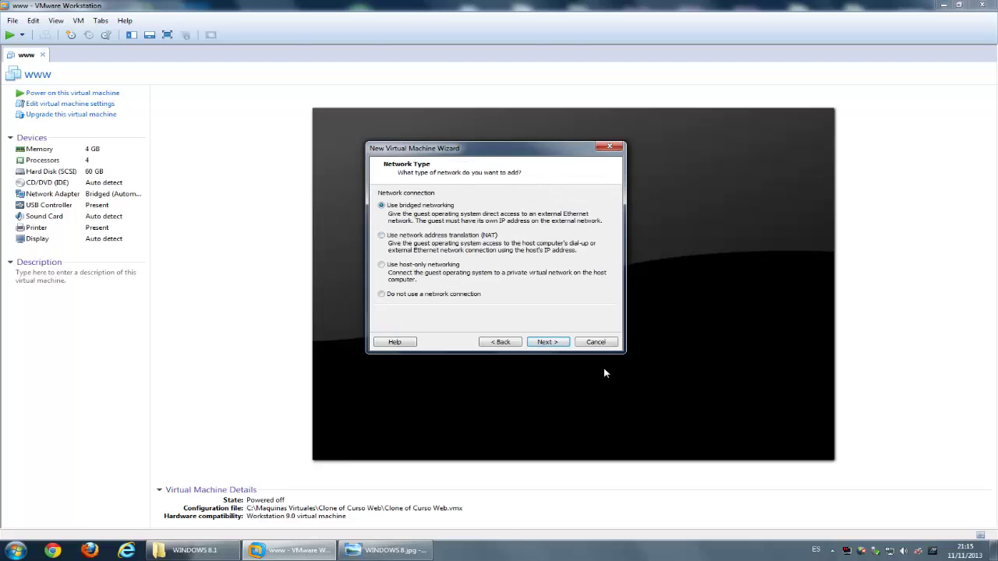
Step: Accept bridged networking, the LSI Logic SAS controller, and a new virtual disk of type SCSI
{"action": "left_click", "coordinate": [544, 343]}
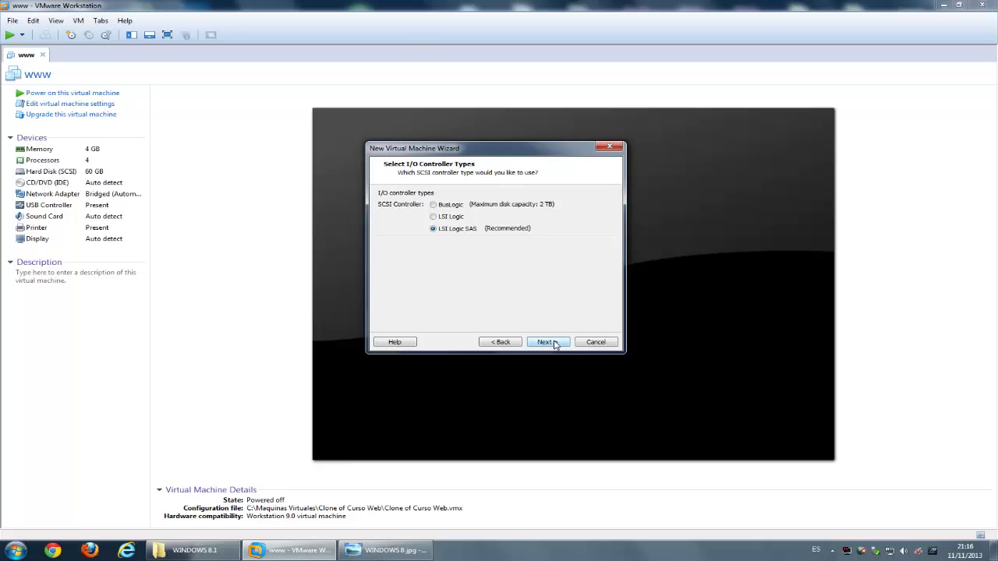
{"action": "left_click", "coordinate": [551, 345]}
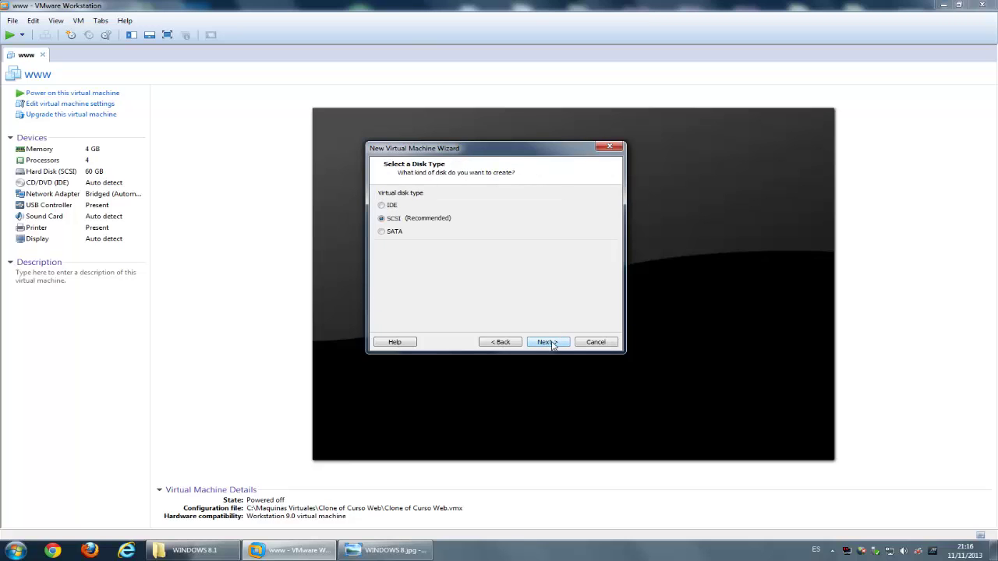
{"action": "left_click", "coordinate": [552, 345]}
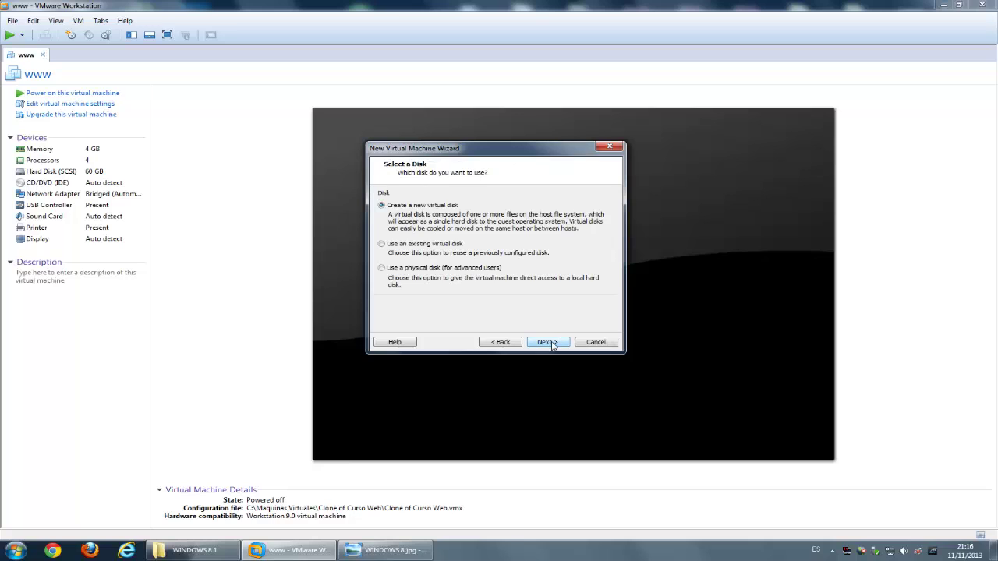
{"action": "left_click", "coordinate": [551, 345]}
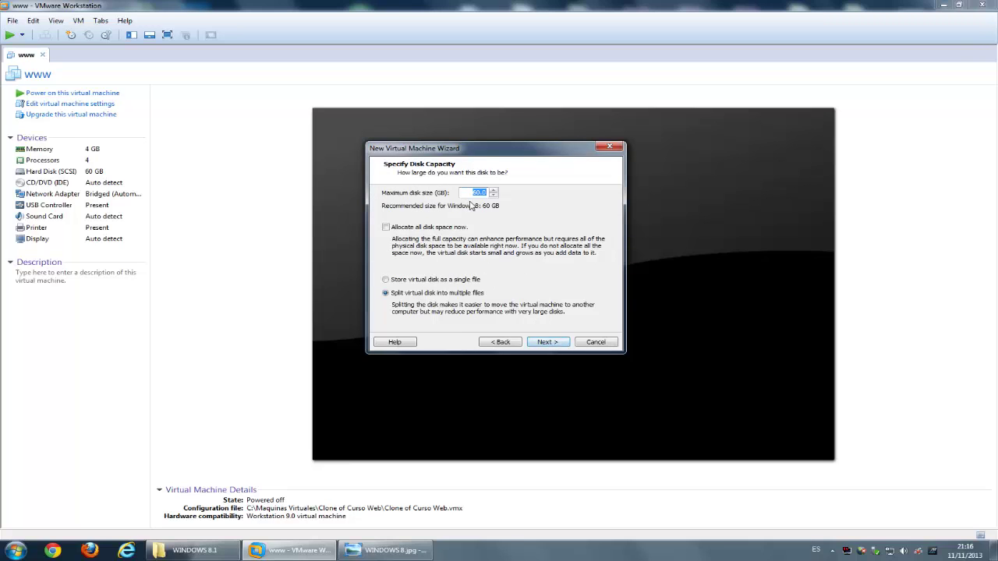
Step: Set the disk size to 90 GB stored as a single file, Windows 8.1.vmdk, and finish creating the virtual machine
{"action": "left_click", "coordinate": [394, 279]}
{"action": "left_click", "coordinate": [544, 343]}
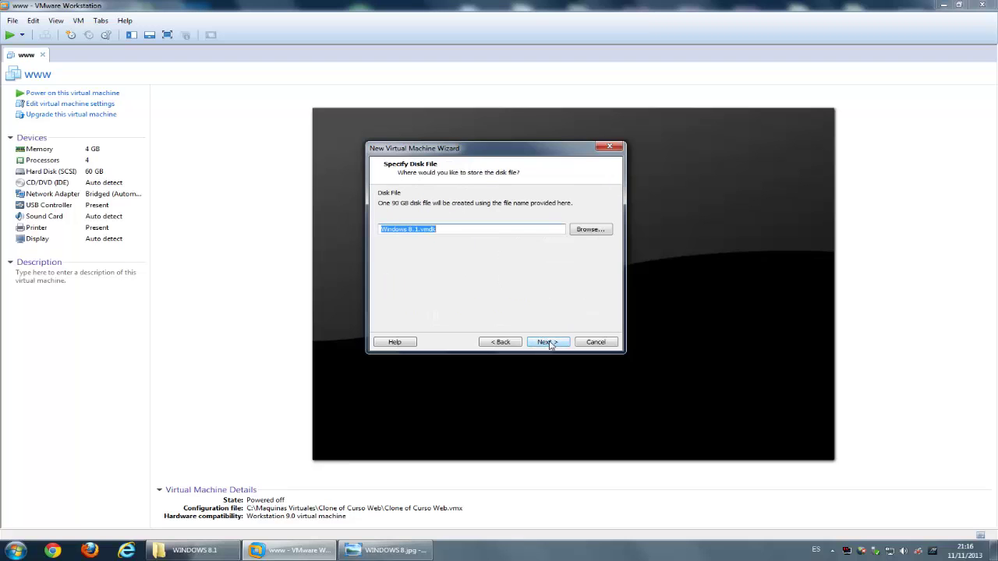
{"action": "left_click", "coordinate": [544, 343]}
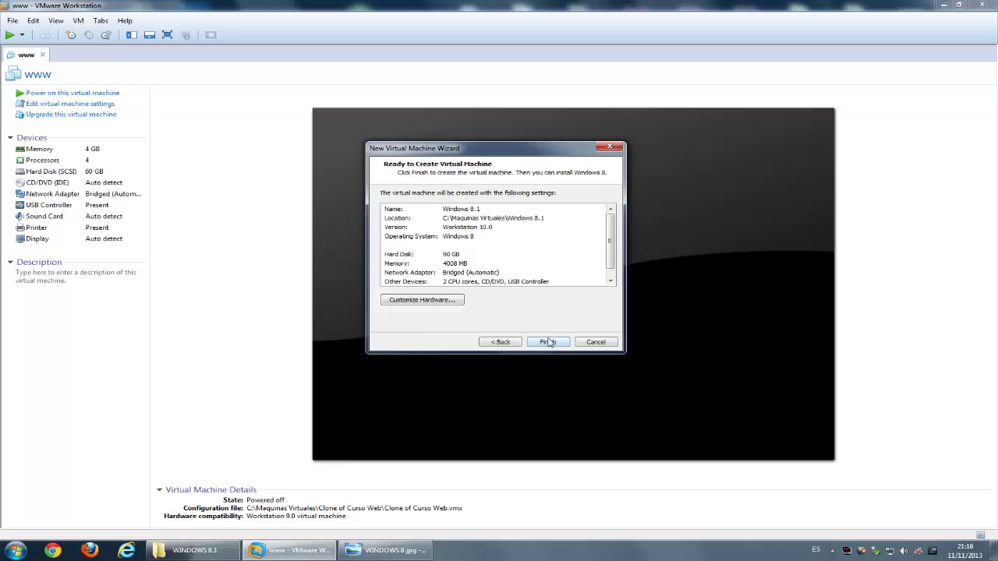
{"action": "left_click", "coordinate": [544, 343]}
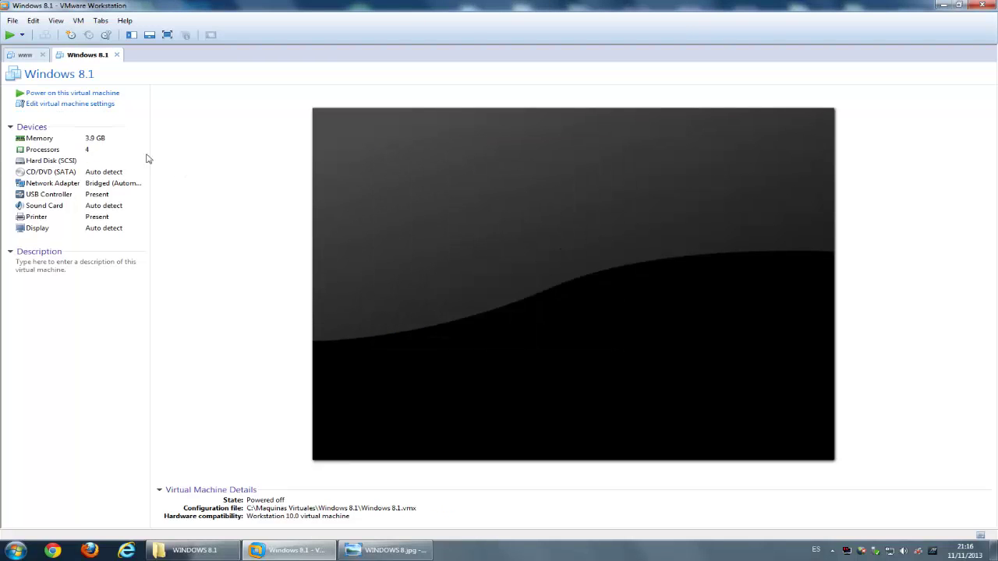
Step: Close the www virtual machine and set the Windows 8.1 machine's CD/DVD drive to use an ISO image file
{"action": "left_click", "coordinate": [42, 55]}
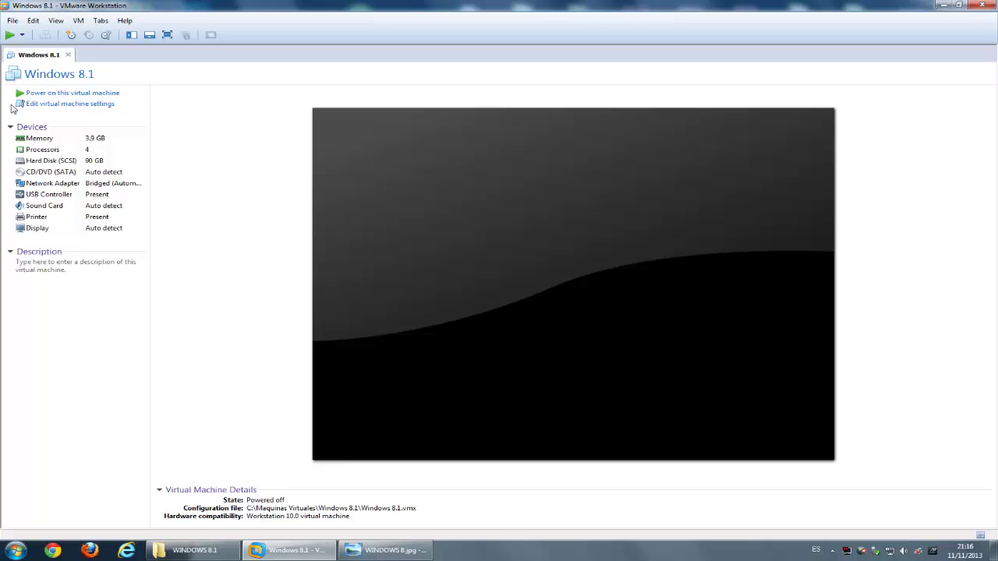
{"action": "left_click", "coordinate": [35, 105]}
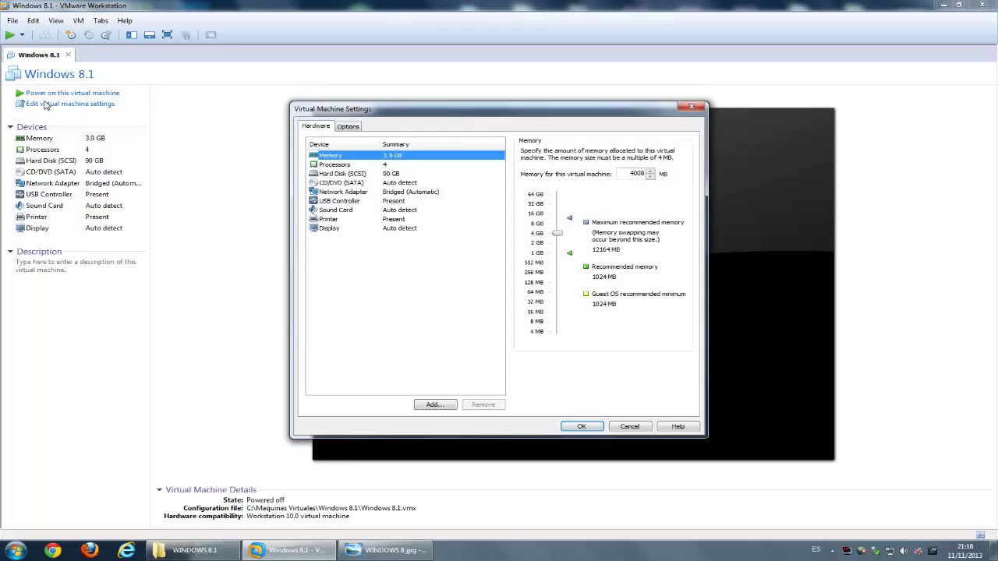
{"action": "left_click", "coordinate": [343, 184]}
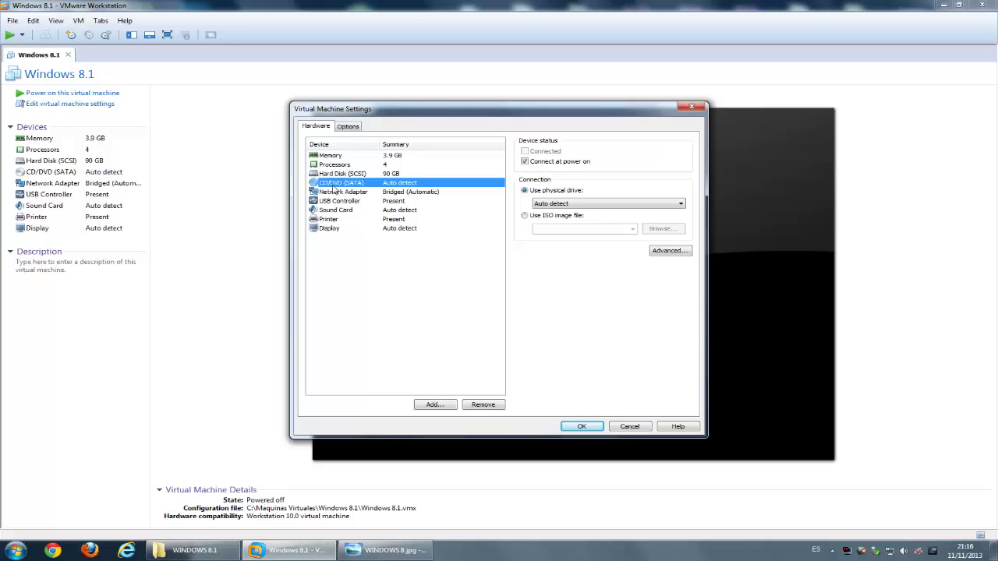
{"action": "left_click", "coordinate": [542, 216]}
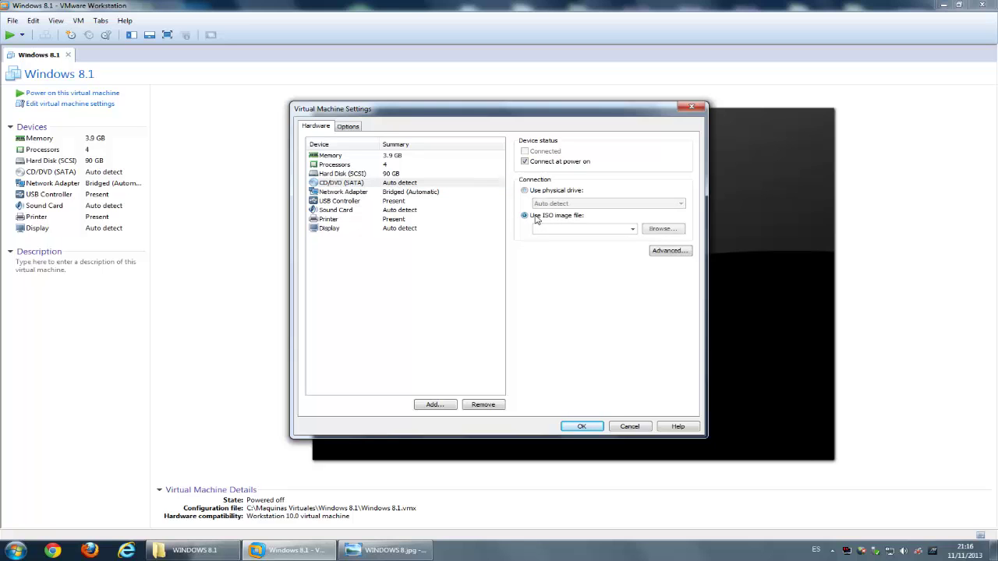
Step: Attach Win_Pro_8.1_32BIT_Spanish.ISO from the desktop's WINDOWS 8.1 folder as the CD/DVD image and save the virtual machine settings
{"action": "left_click", "coordinate": [658, 229]}
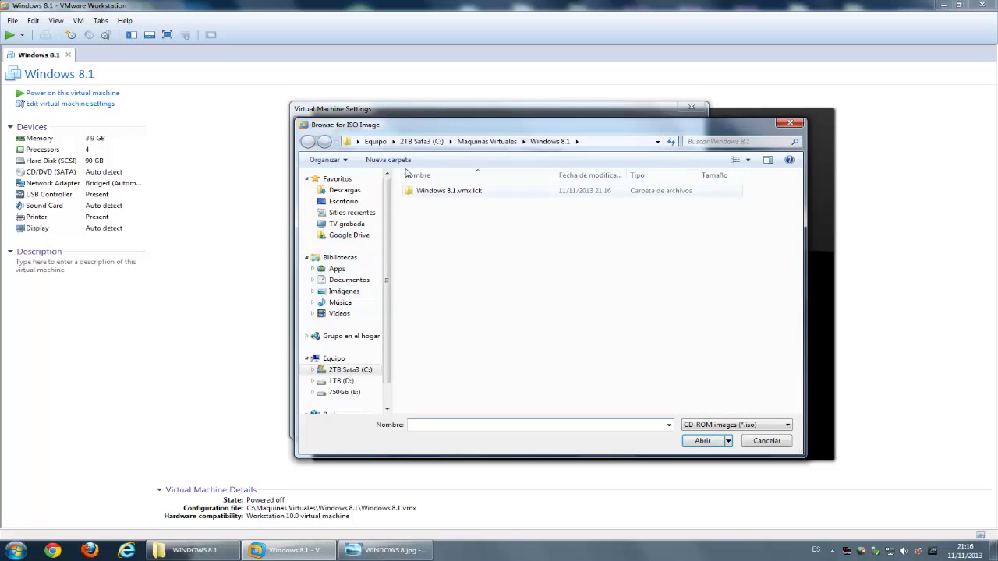
{"action": "left_click", "coordinate": [375, 141]}
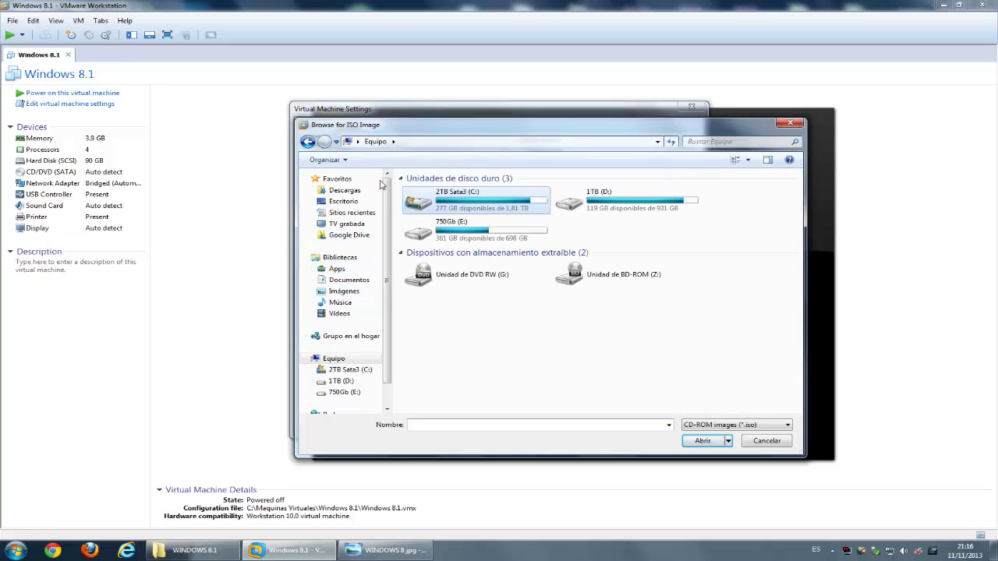
{"action": "left_click", "coordinate": [349, 142]}
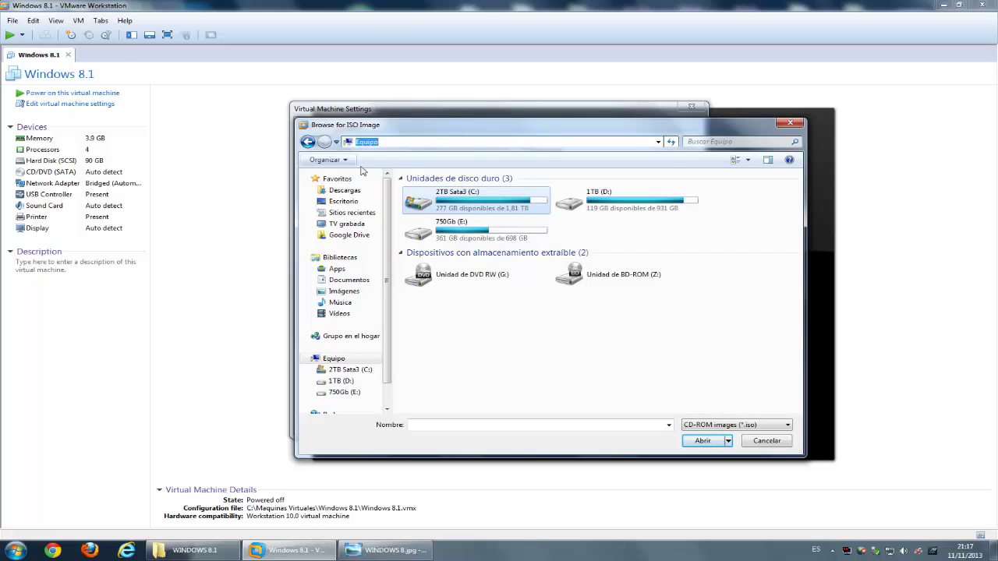
{"action": "left_click", "coordinate": [341, 203]}
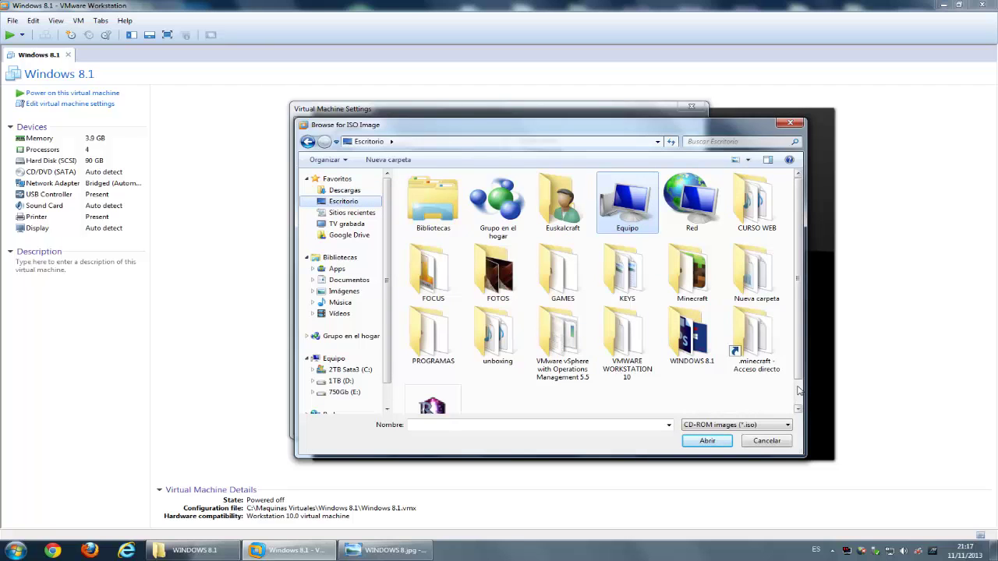
{"action": "left_click", "coordinate": [797, 386]}
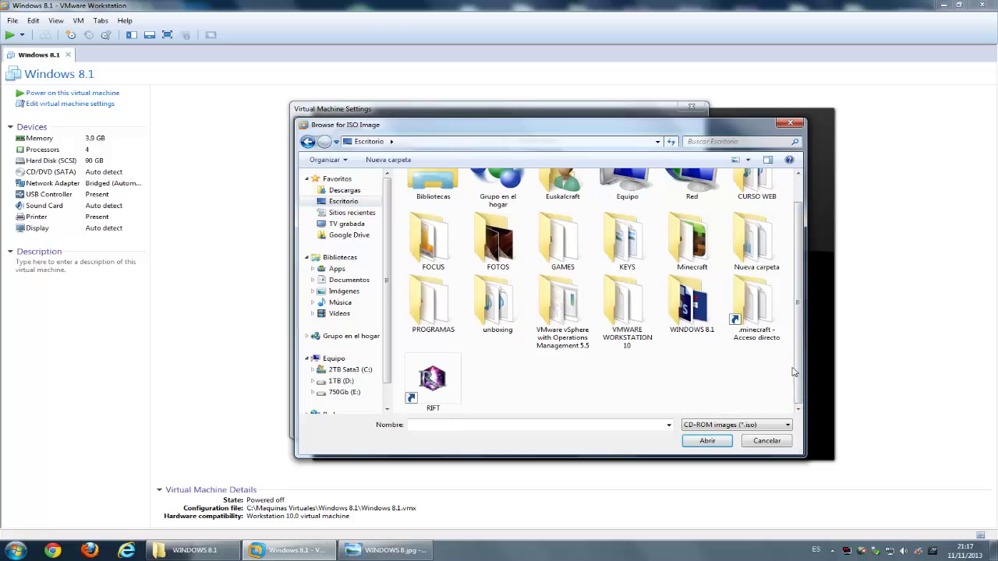
{"action": "left_click_drag", "start_coordinate": [799, 360], "coordinate": [803, 309]}
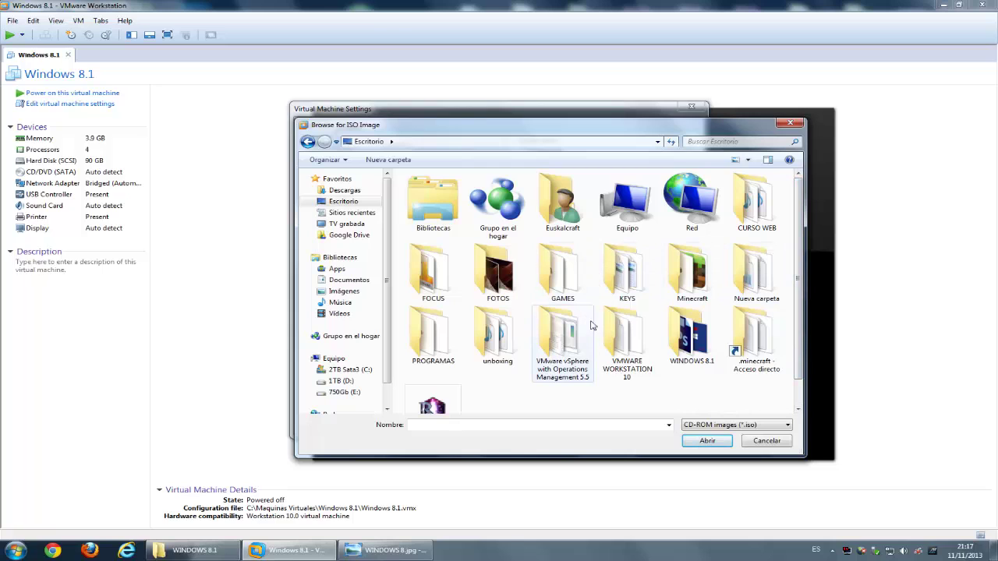
{"action": "double_click", "coordinate": [691, 335]}
{"action": "left_click", "coordinate": [448, 209]}
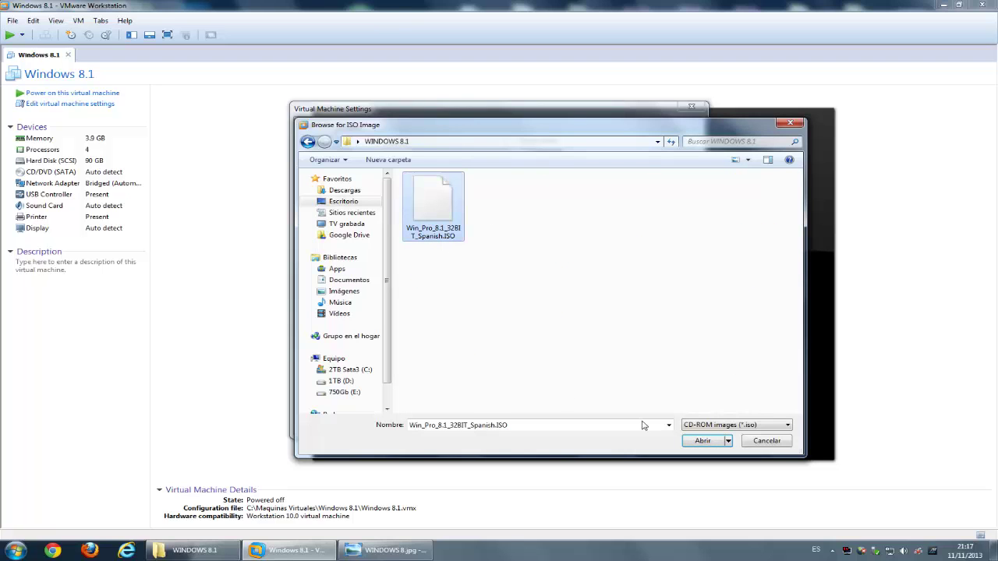
{"action": "left_click", "coordinate": [701, 441]}
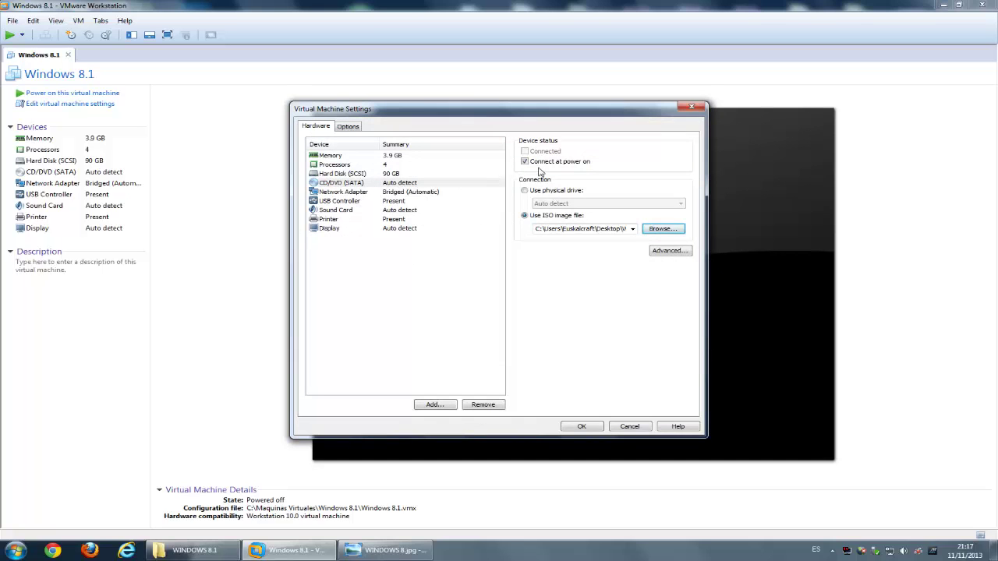
{"action": "left_click", "coordinate": [583, 426]}
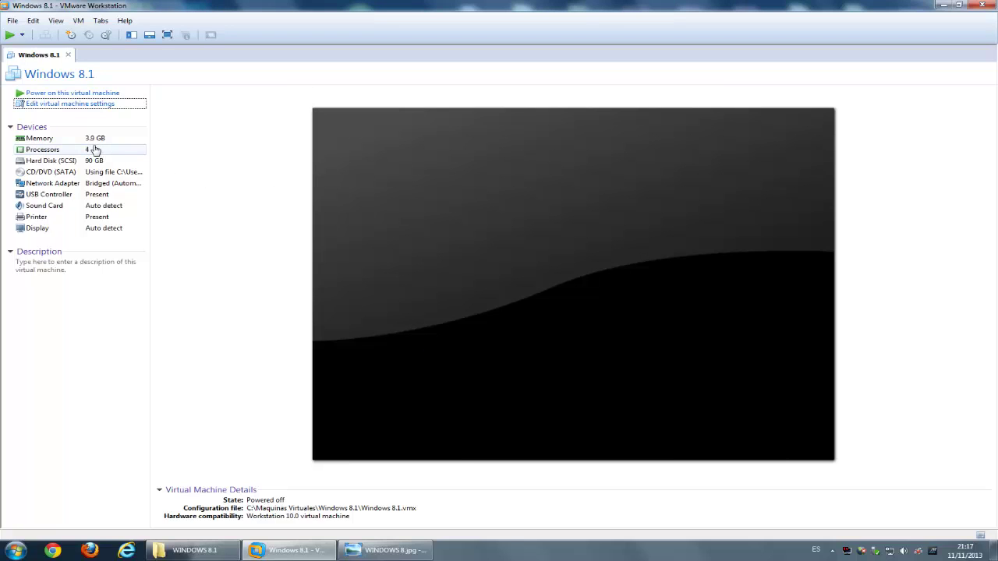
Step: Power on the Windows 8.1 virtual machine, dismiss the installation hint, and direct input to its screen
{"action": "left_click", "coordinate": [51, 95]}
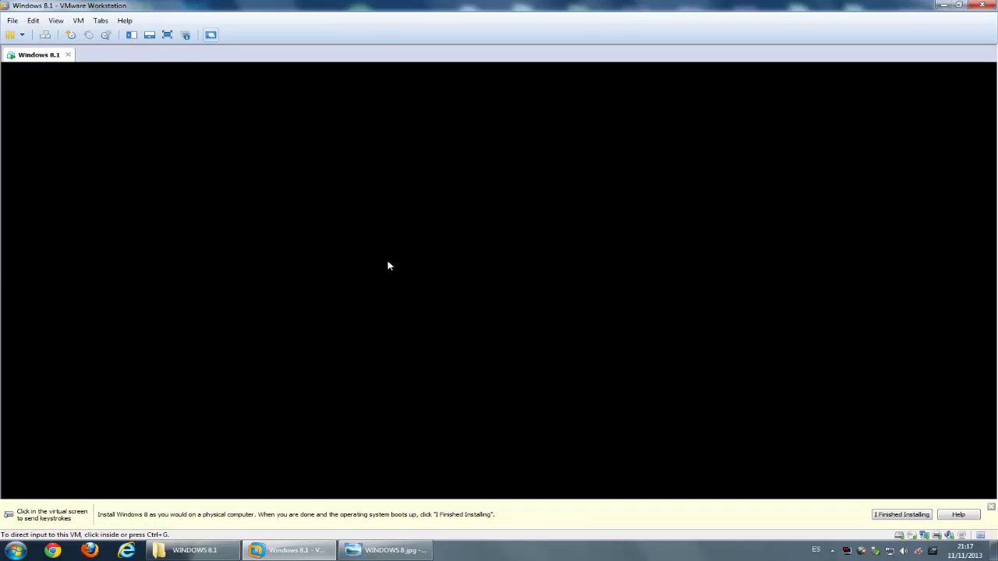
{"action": "left_click", "coordinate": [287, 182]}
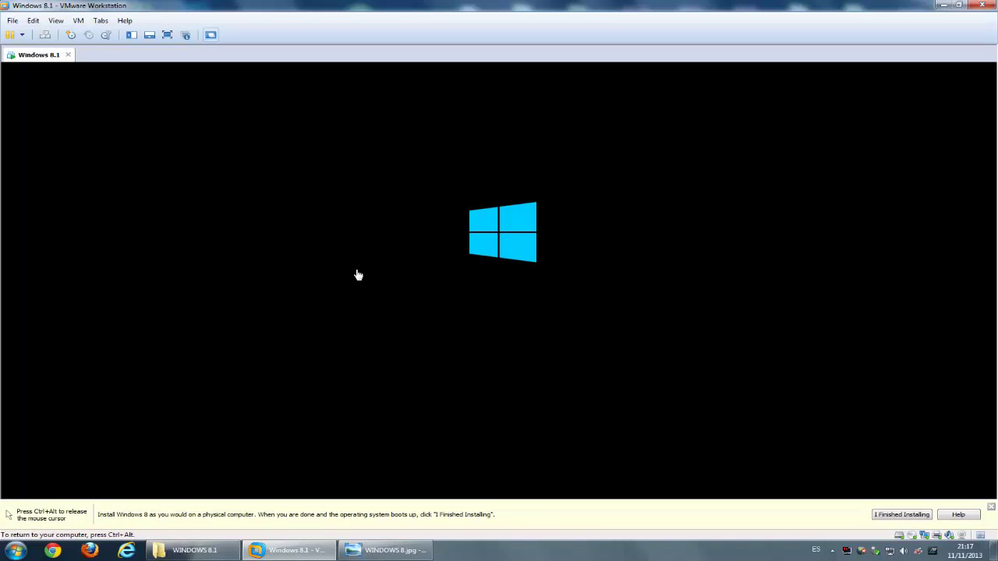
{"action": "key", "text": "ctrl+alt"}
{"action": "left_click", "coordinate": [991, 507]}
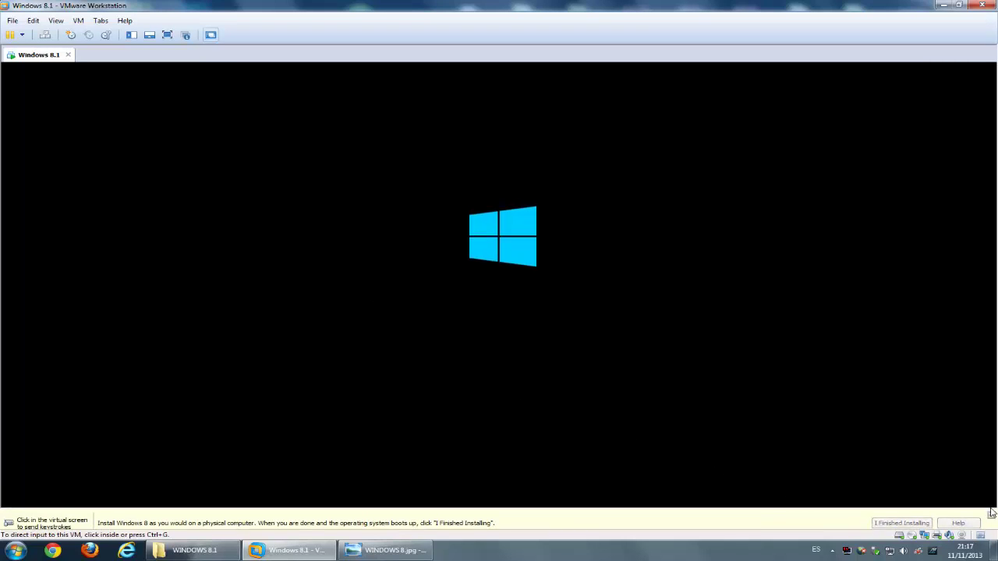
{"action": "left_click", "coordinate": [332, 278]}
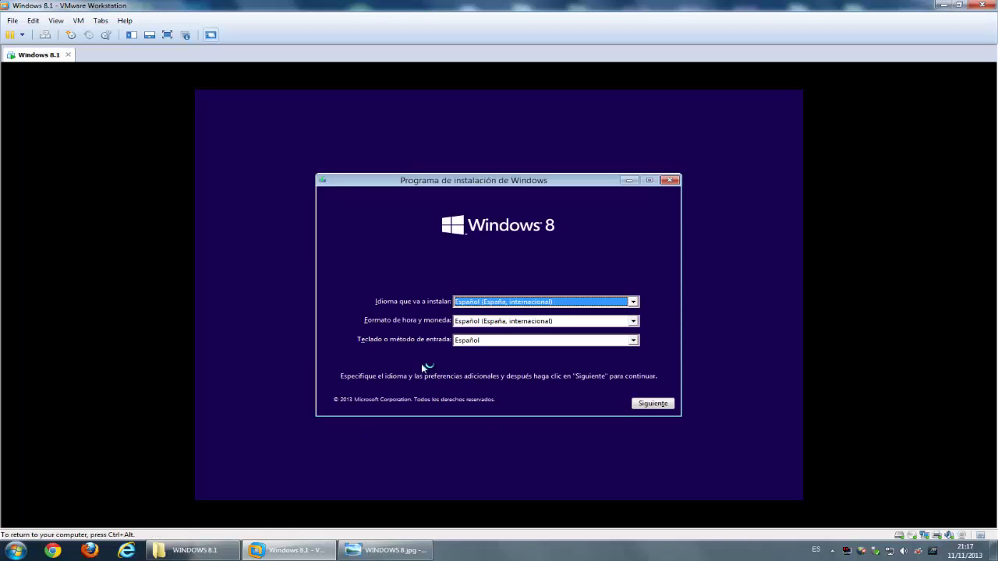
Step: Accept Español (España, internacional) for language and formats with the Español keyboard, and start the Windows installation
{"action": "left_click_drag", "start_coordinate": [352, 185], "coordinate": [340, 178]}
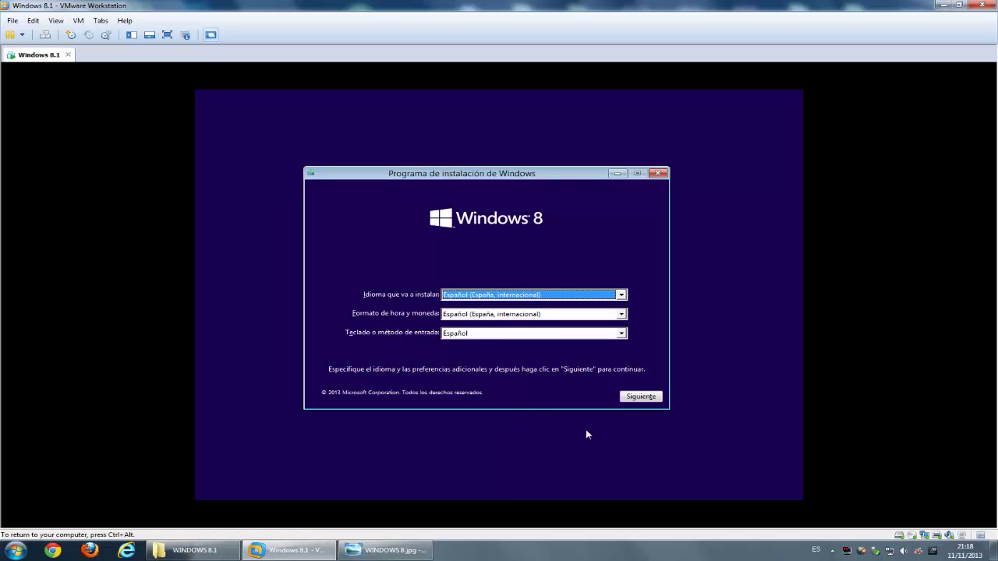
{"action": "left_click", "coordinate": [638, 400]}
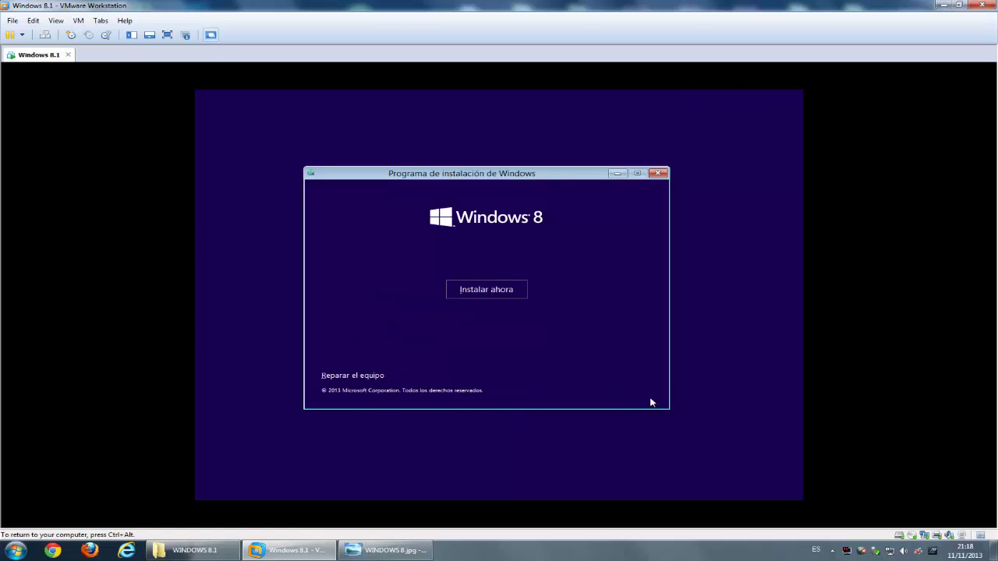
{"action": "left_click", "coordinate": [488, 293]}
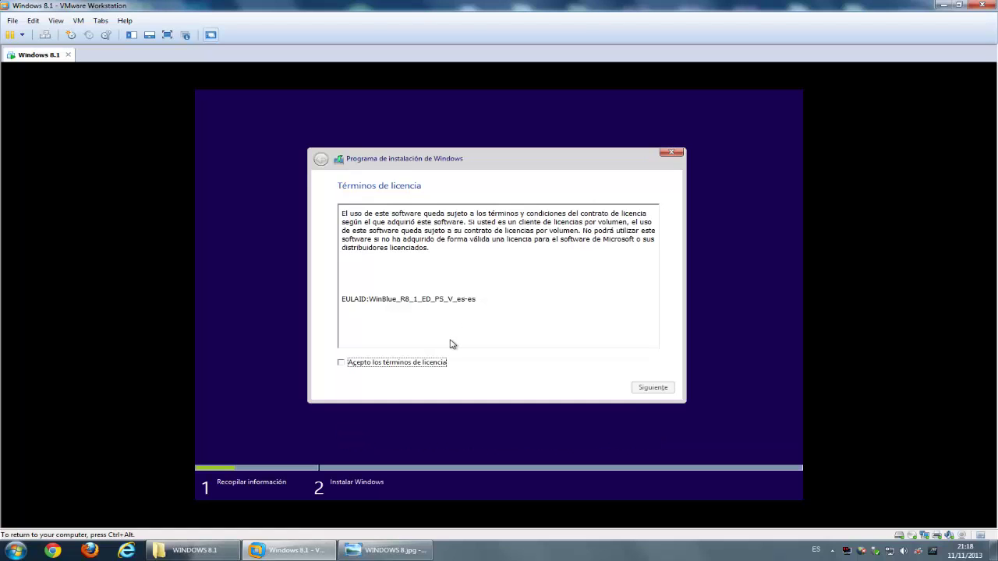
Step: Accept the licence terms, choose the custom Windows-only installation, and install to the 90 GB unallocated space on drive 0
{"action": "left_click", "coordinate": [370, 362]}
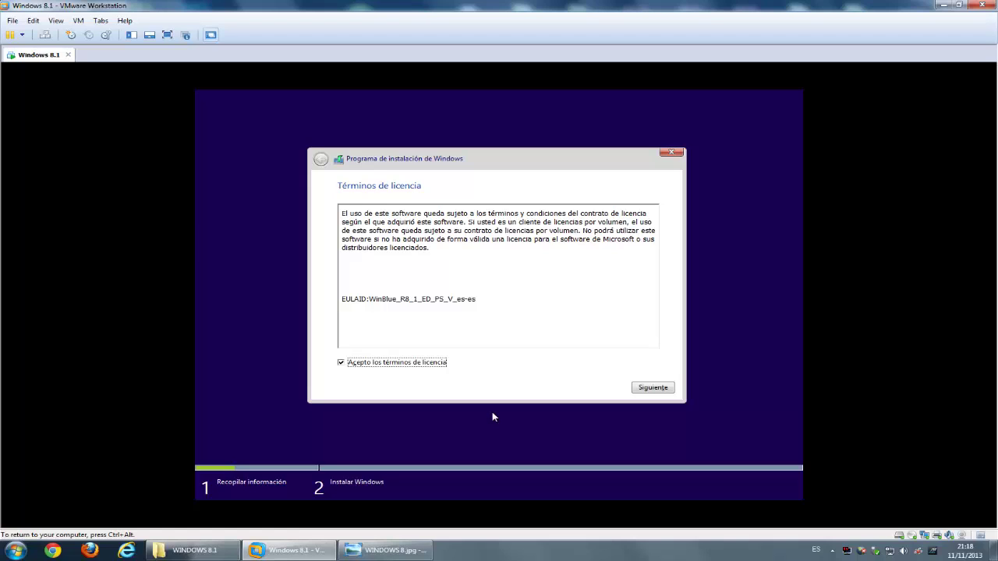
{"action": "left_click", "coordinate": [649, 388]}
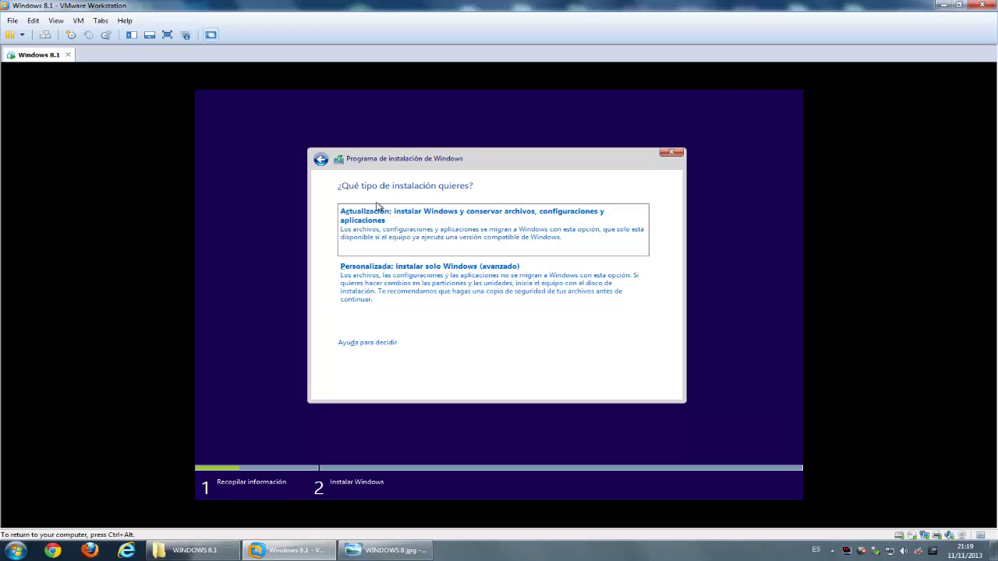
{"action": "left_click", "coordinate": [379, 288]}
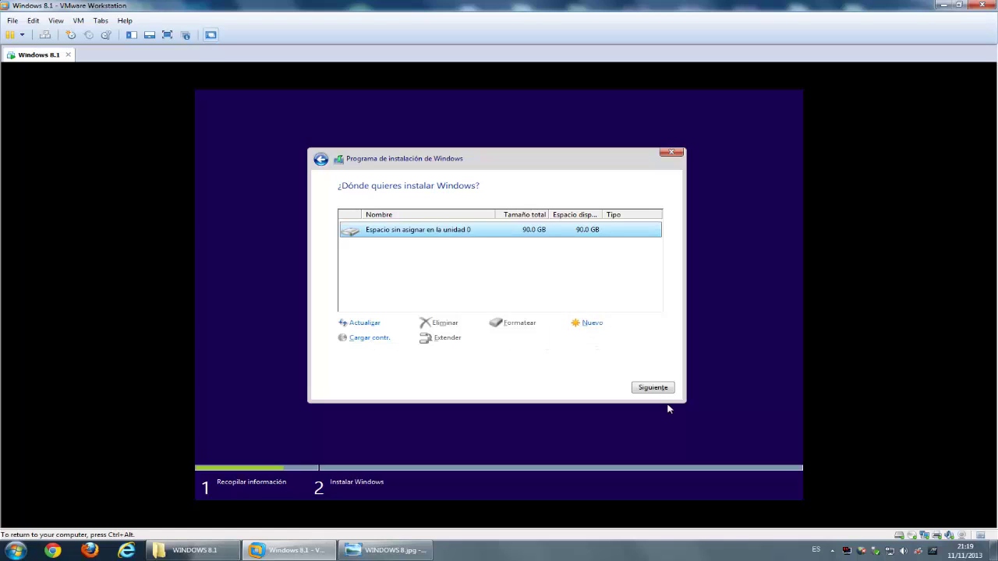
{"action": "left_click", "coordinate": [649, 388]}
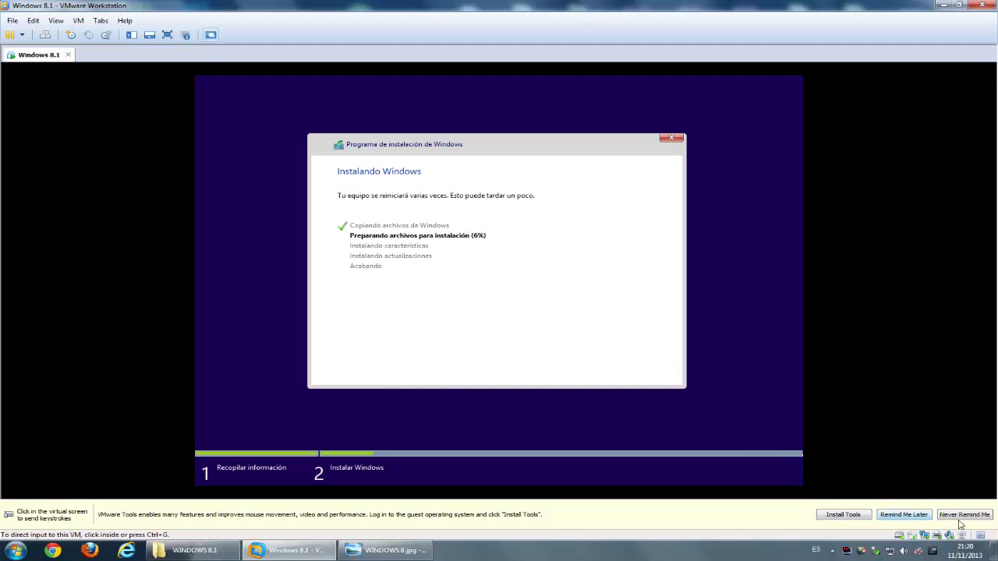
Step: Permanently dismiss the VMware Tools reminder and restart immediately to continue Windows setup
{"action": "left_click", "coordinate": [961, 516]}
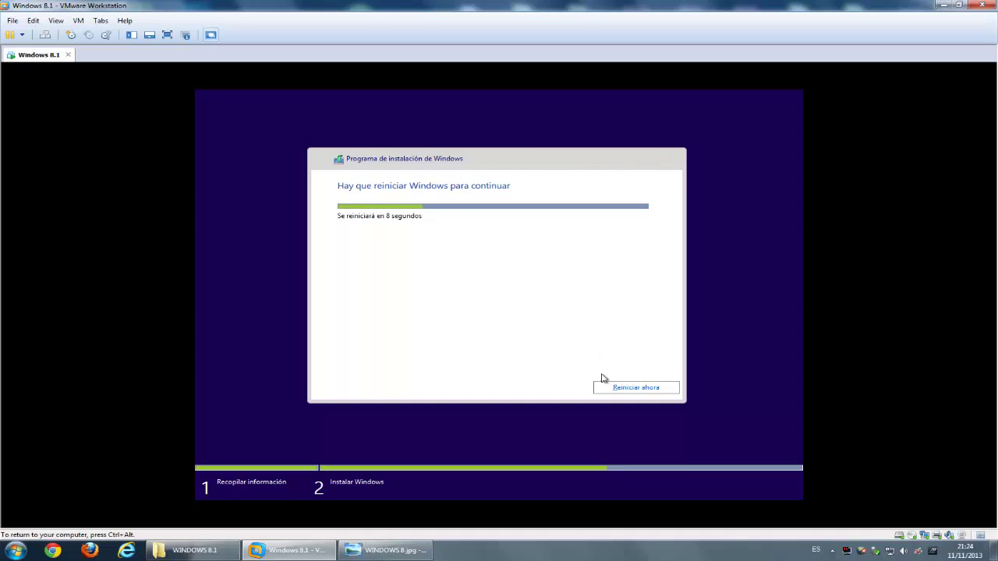
{"action": "left_click", "coordinate": [599, 388]}
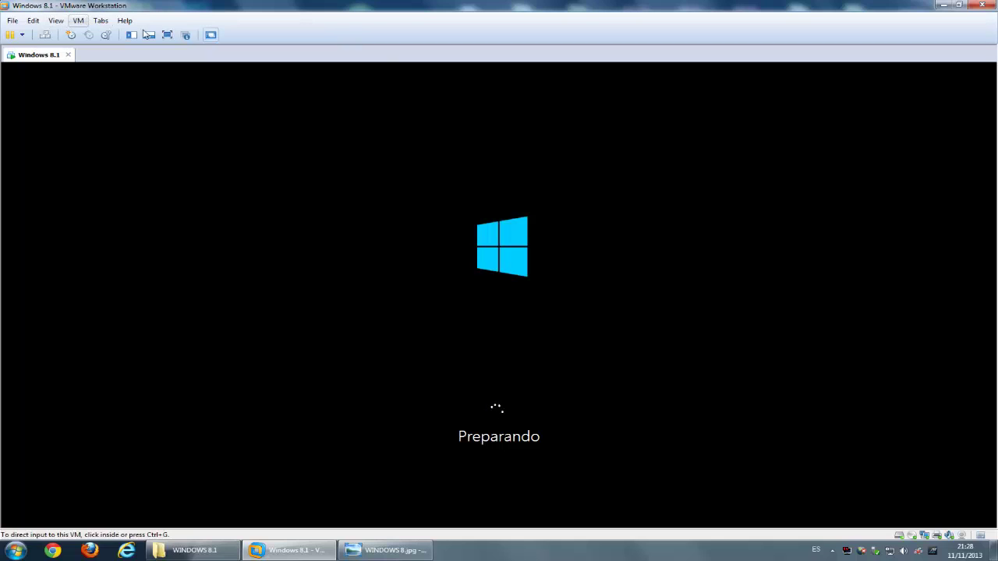
{"action": "left_click", "coordinate": [449, 91]}
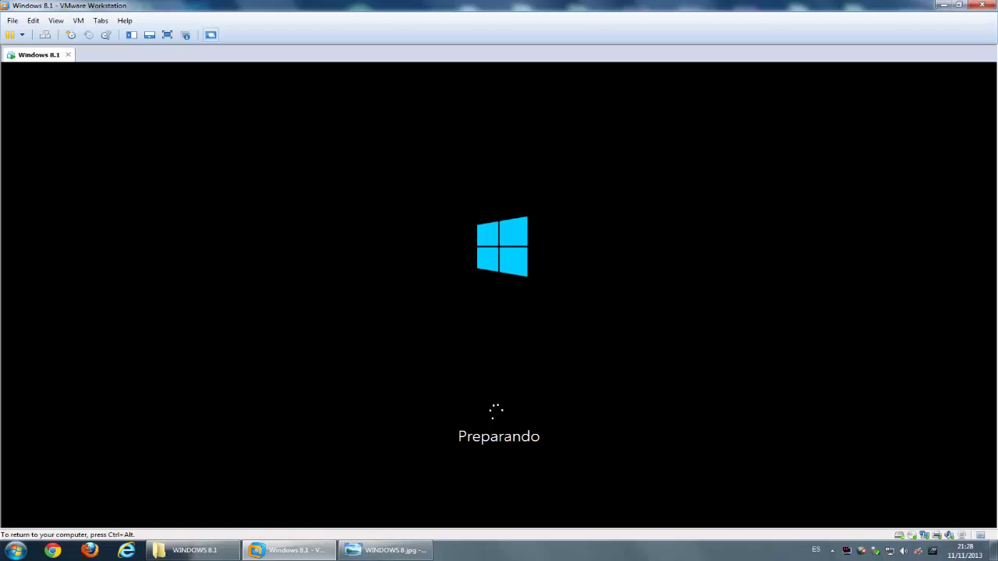
{"action": "key", "text": "ctrl+alt"}
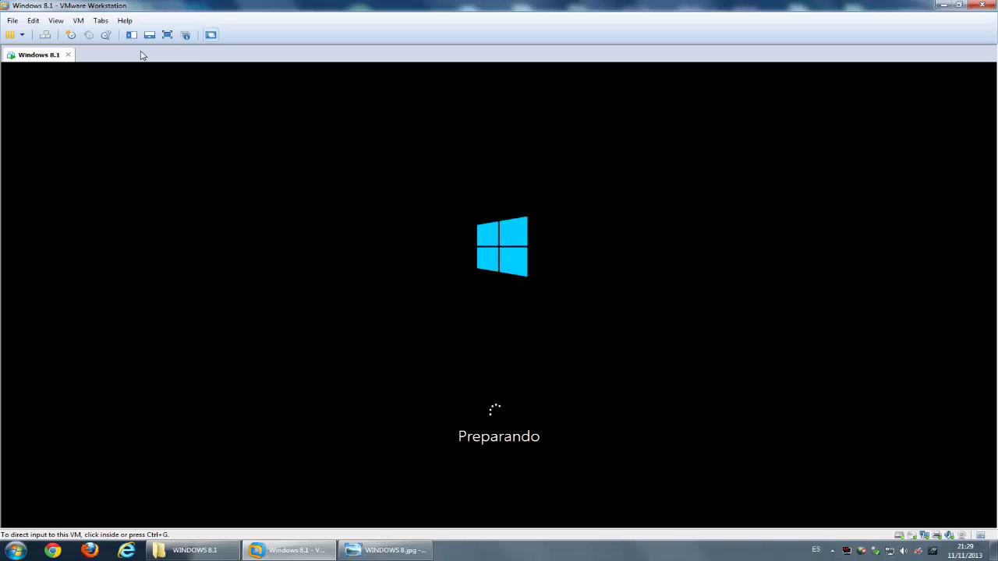
{"action": "key", "text": "ctrl+g"}
Step: Examine the host computer's CPU and memory performance in Windows Task Manager, and close it
{"action": "right_click", "coordinate": [499, 552]}
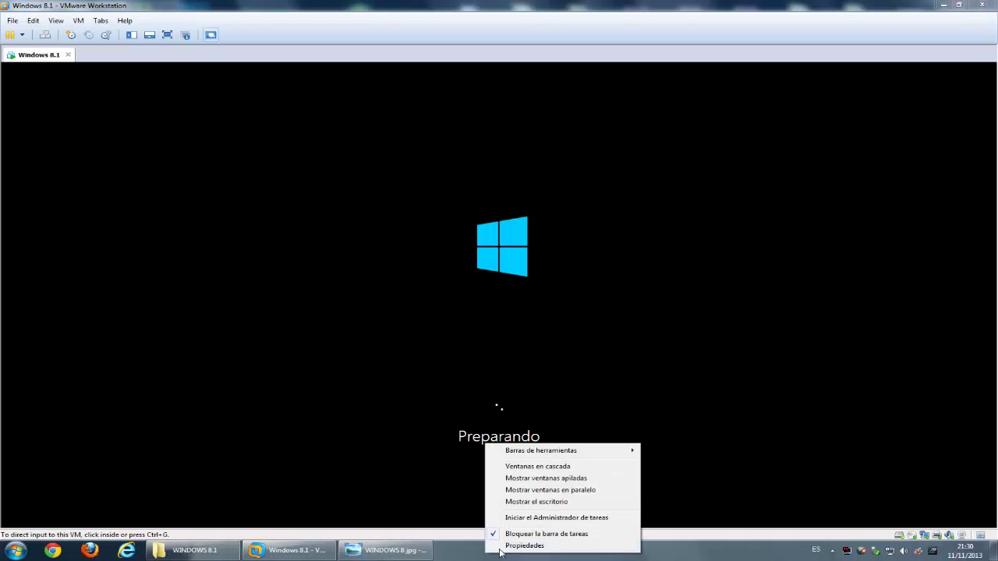
{"action": "left_click", "coordinate": [559, 519]}
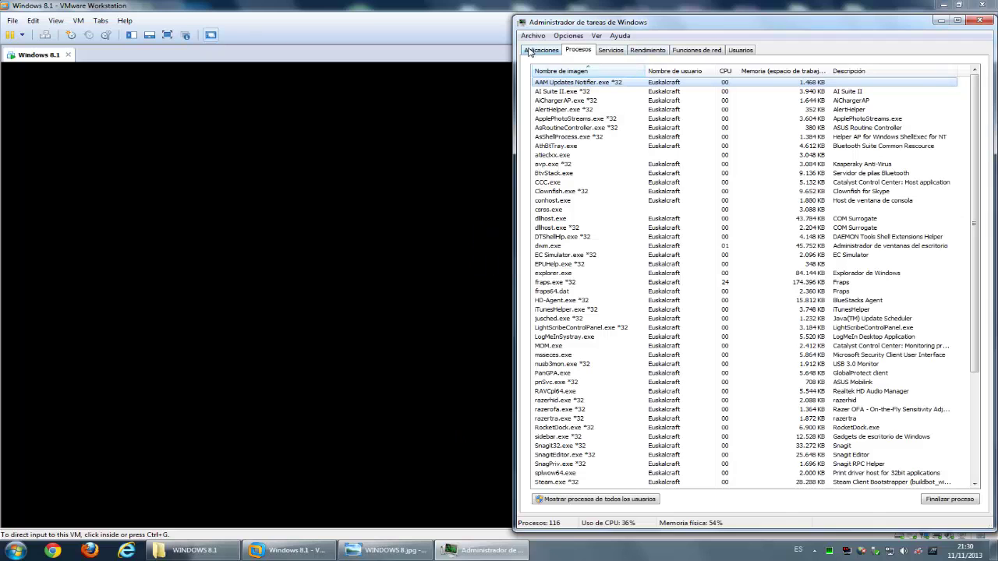
{"action": "left_click", "coordinate": [646, 51]}
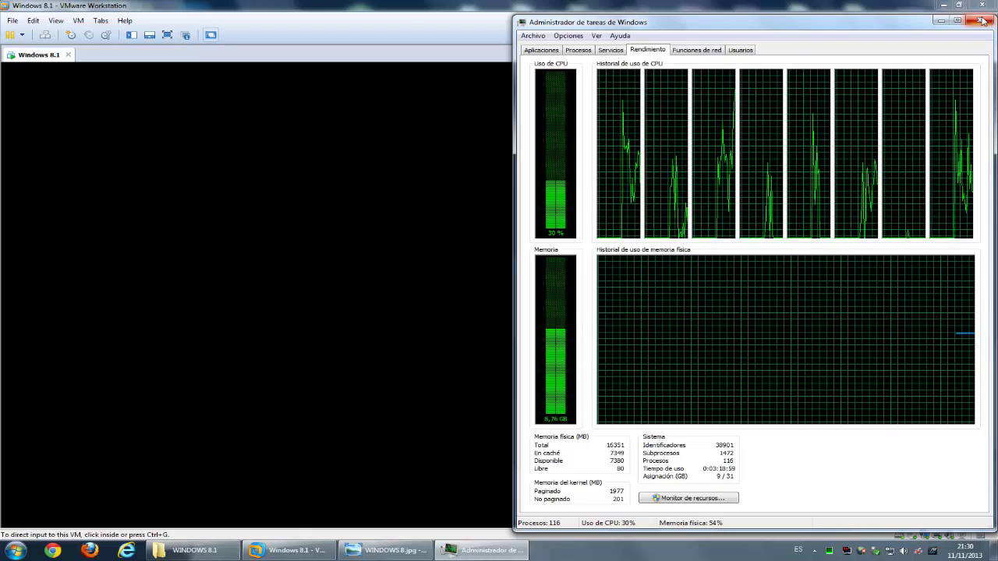
{"action": "left_click", "coordinate": [981, 21]}
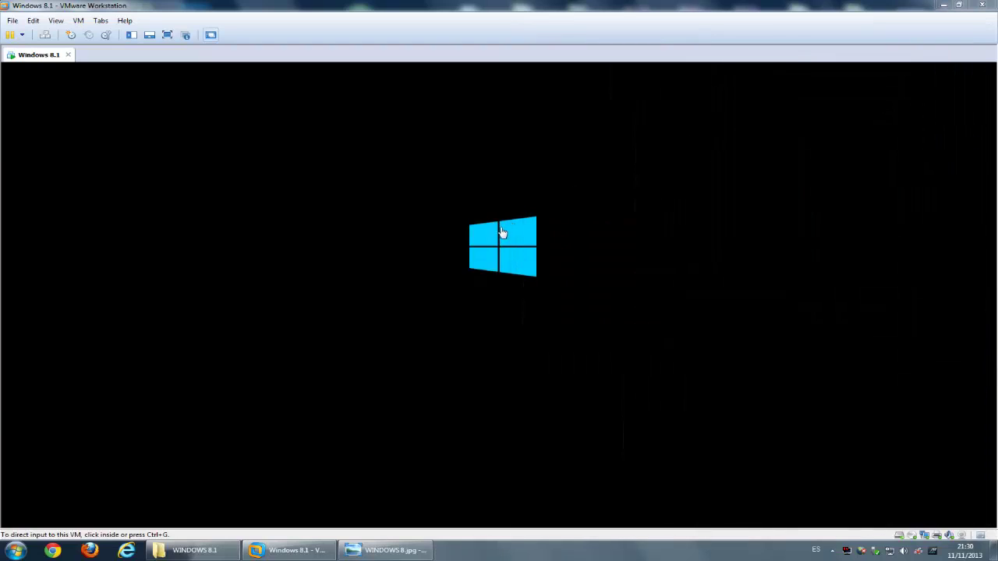
Step: Close the WINDOWS 8.jpg picture in the photo viewer and return input to the Windows 8.1 virtual machine
{"action": "left_click", "coordinate": [503, 231]}
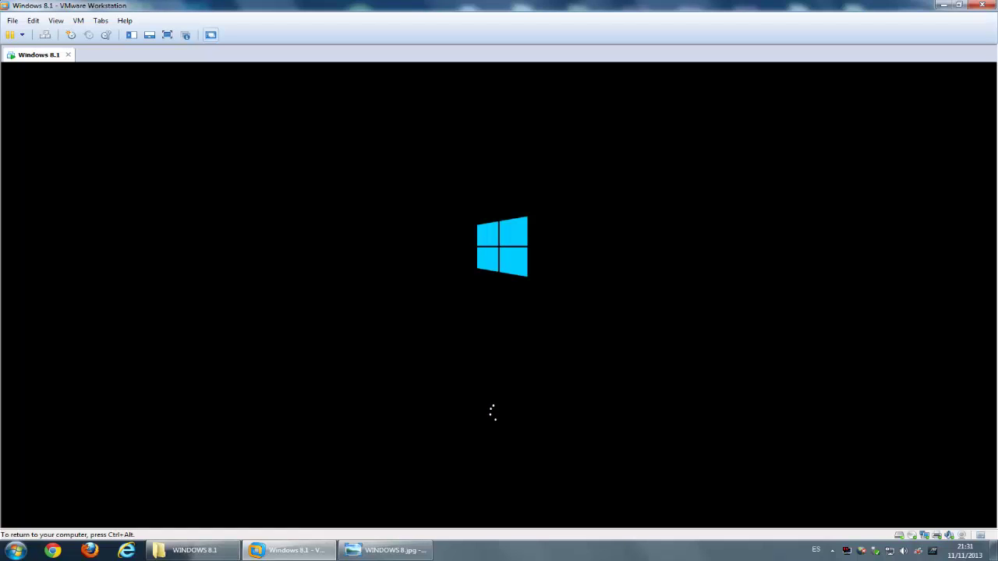
{"action": "left_click", "coordinate": [383, 550]}
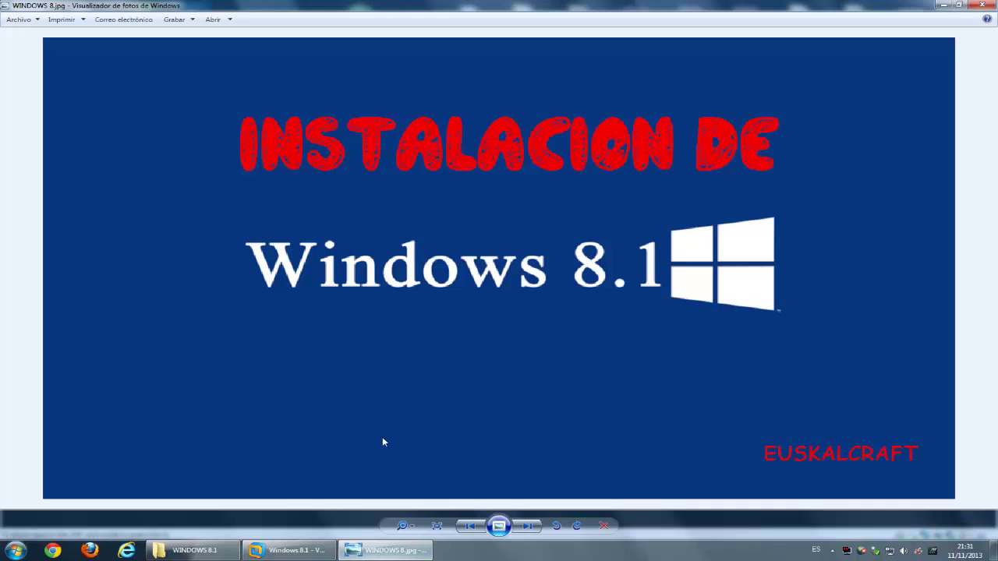
{"action": "left_click", "coordinate": [984, 7]}
{"action": "left_click", "coordinate": [380, 262]}
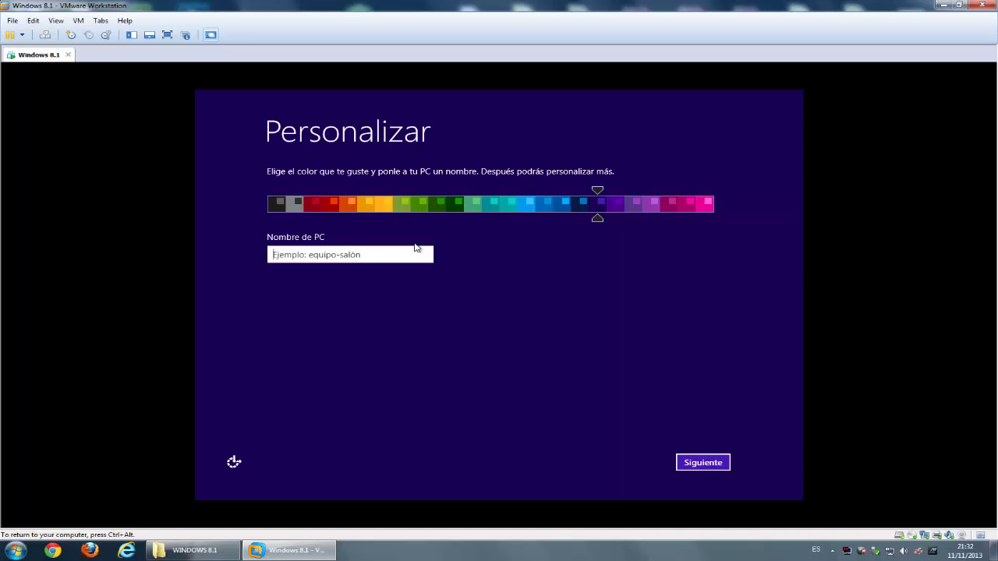
Step: Personalise Windows with the dark purple colour scheme, name the PC win81, and continue setup
{"action": "left_click", "coordinate": [314, 206]}
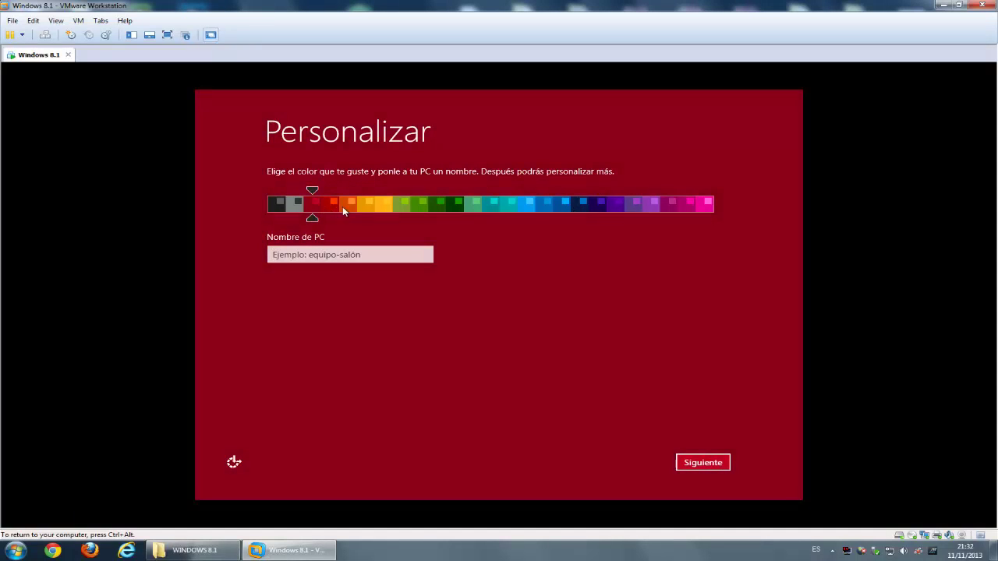
{"action": "left_click", "coordinate": [601, 203]}
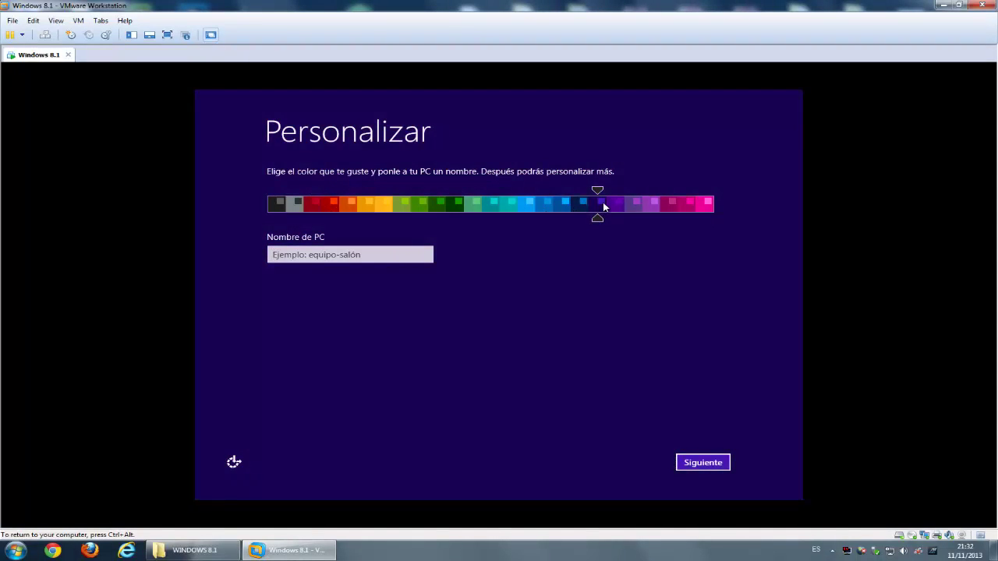
{"action": "left_click", "coordinate": [308, 251]}
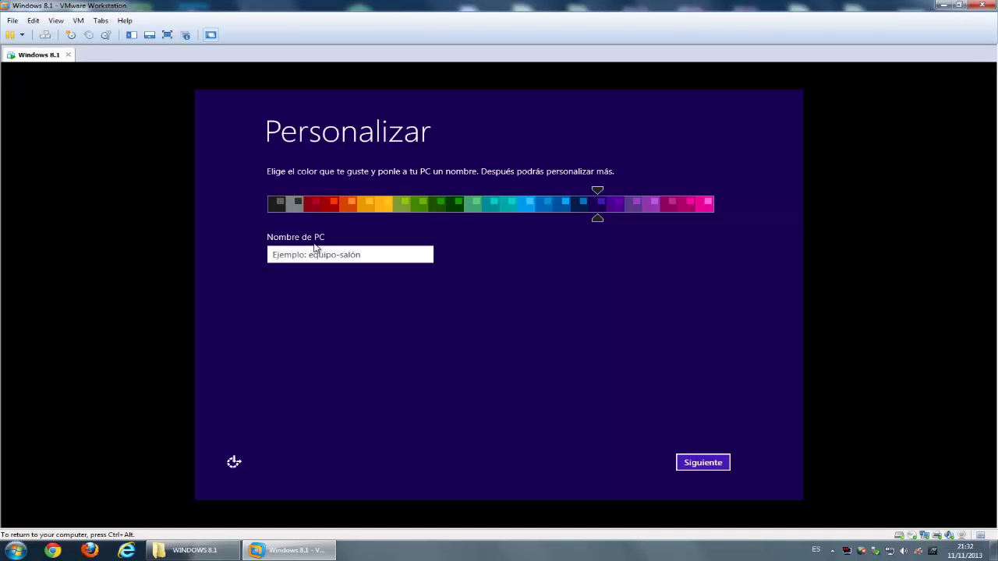
{"action": "type", "text": "win"}
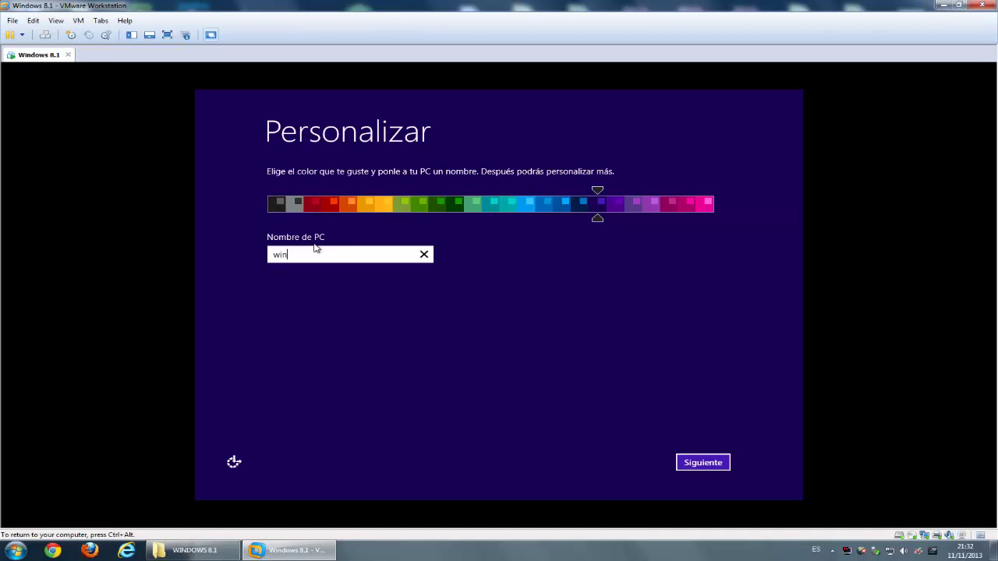
{"action": "type", "text": "81"}
{"action": "left_click", "coordinate": [702, 464]}
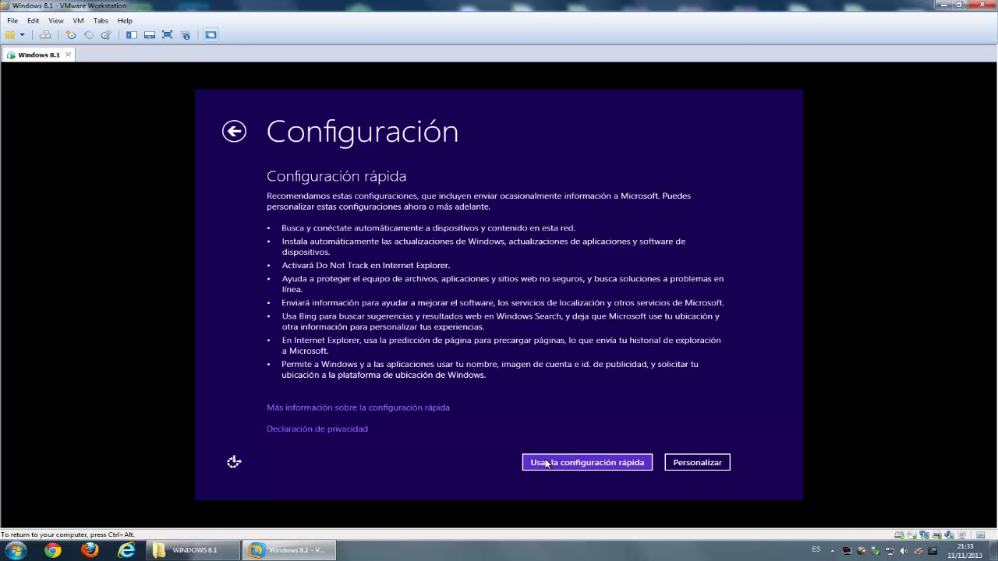
Step: Accept the express settings and choose to sign in without a Microsoft account from the new account form
{"action": "left_click", "coordinate": [585, 463]}
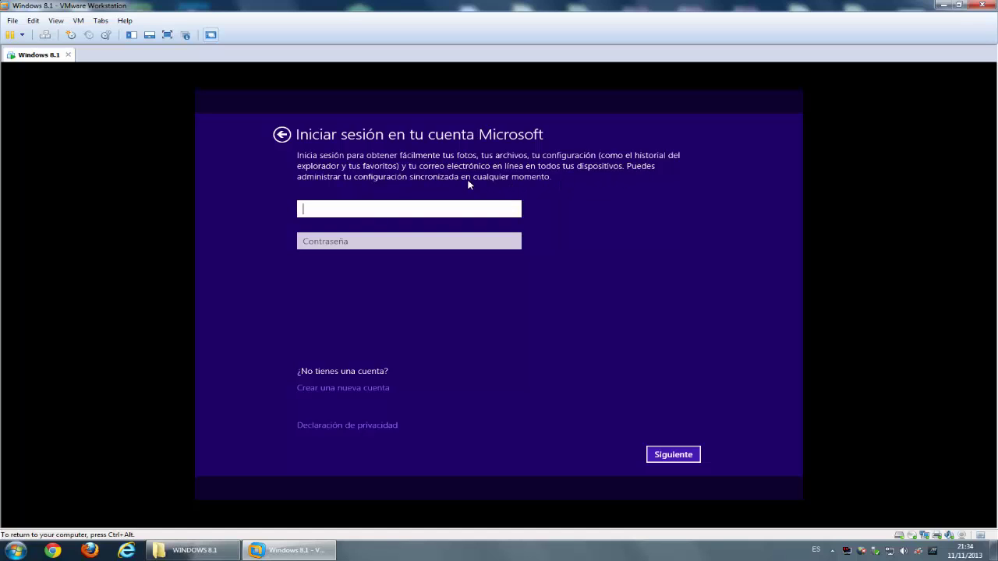
{"action": "left_click", "coordinate": [672, 456]}
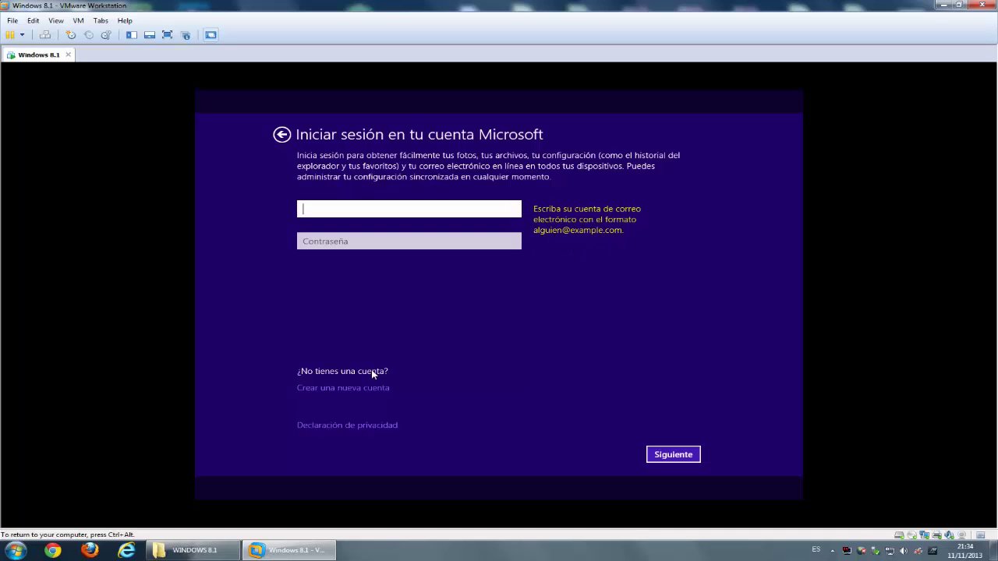
{"action": "left_click", "coordinate": [331, 393]}
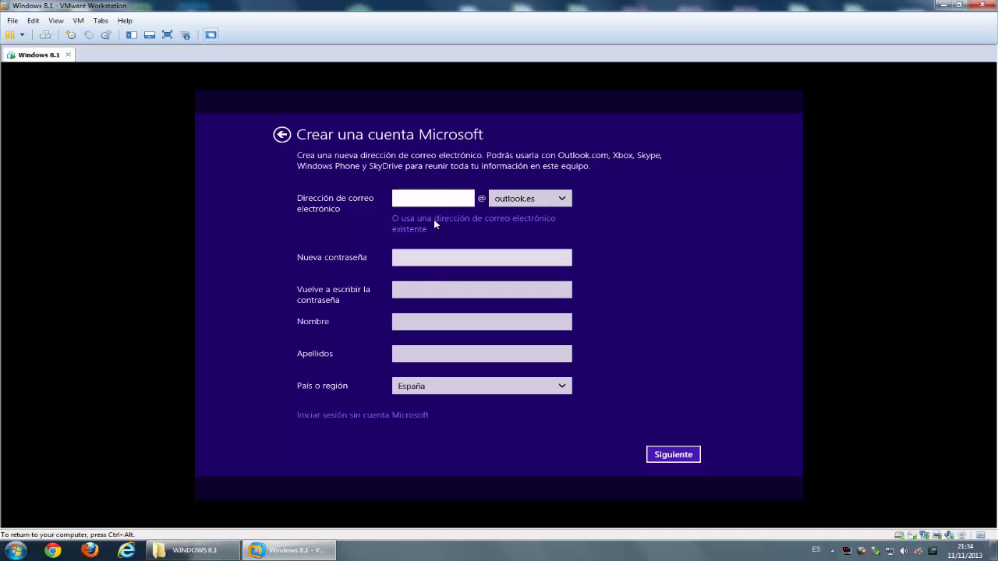
{"action": "left_click", "coordinate": [565, 201]}
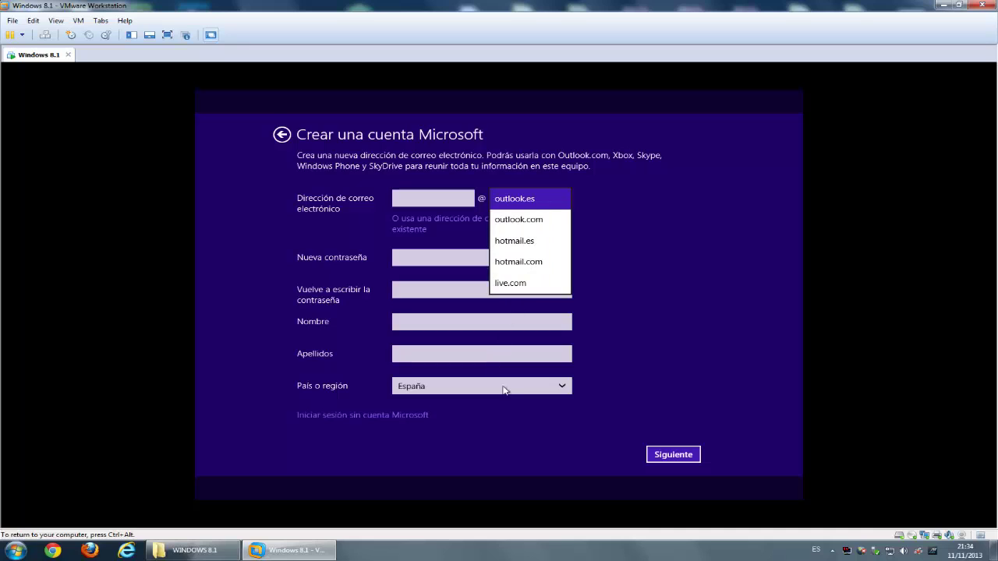
{"action": "left_click", "coordinate": [322, 437]}
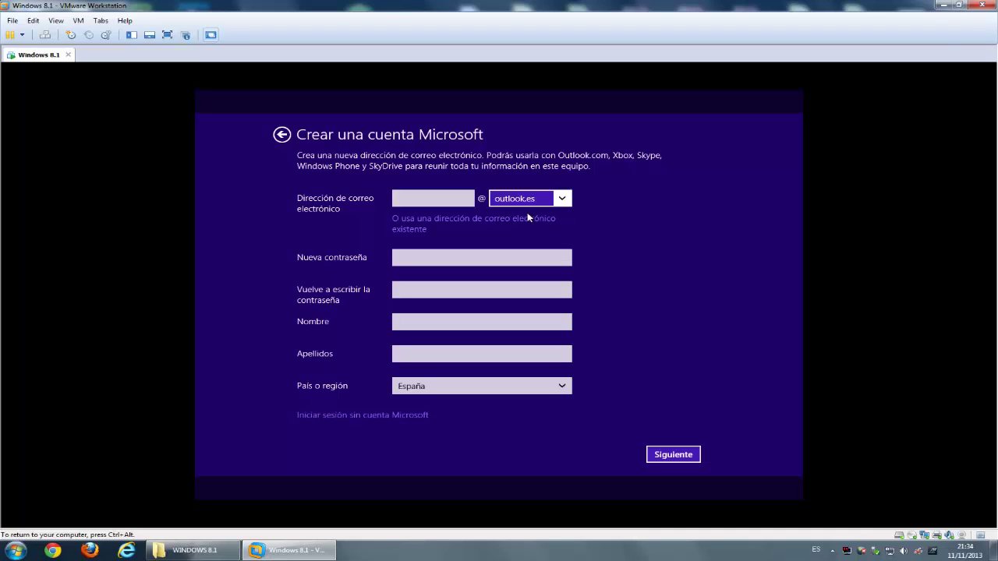
{"action": "left_click", "coordinate": [366, 418]}
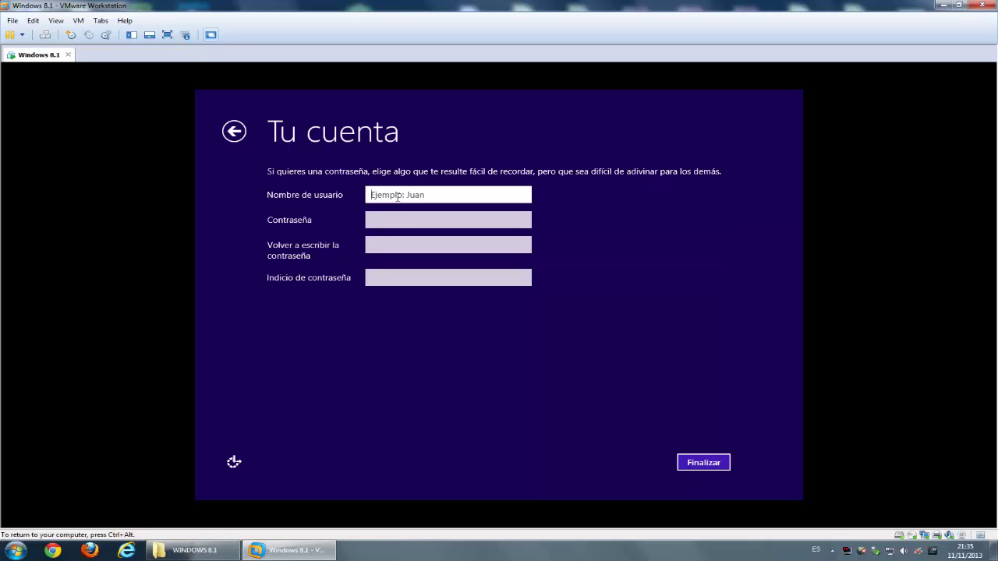
Step: Create a local account with the user name euskalcraft, leave the password fields blank, and finish setup
{"action": "type", "text": "euskalcraft"}
{"action": "key", "text": "Tab"}
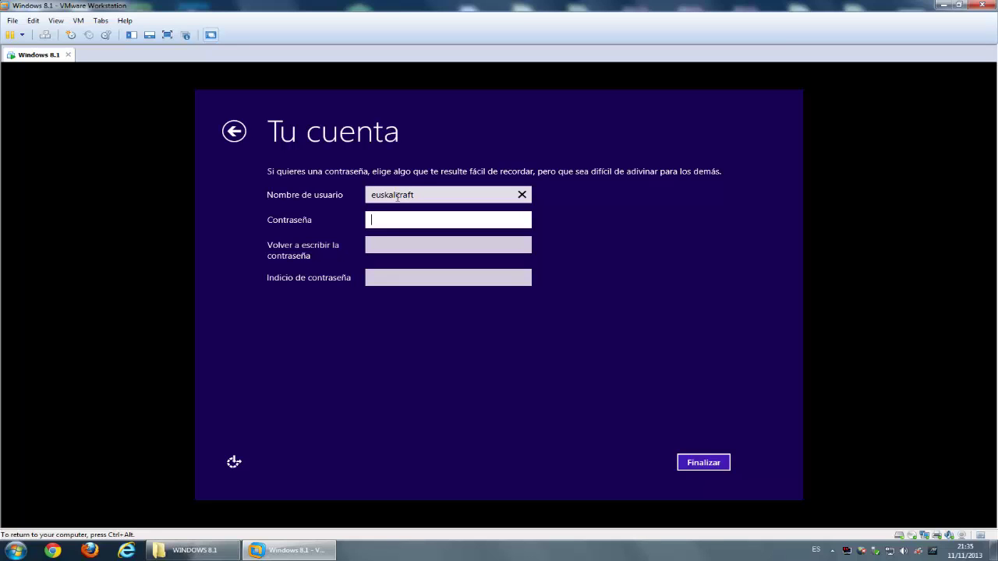
{"action": "key", "text": "Tab"}
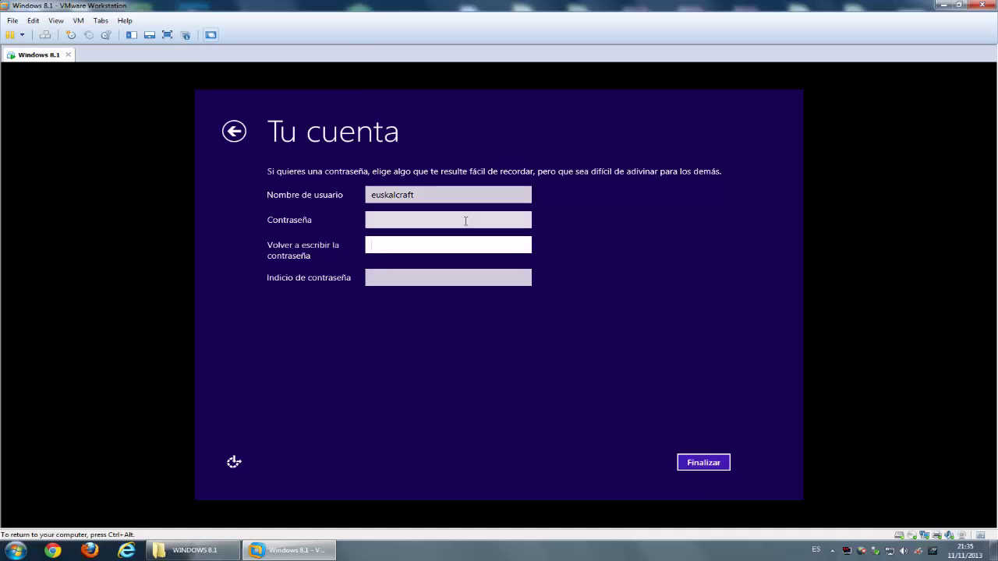
{"action": "left_click", "coordinate": [693, 466]}
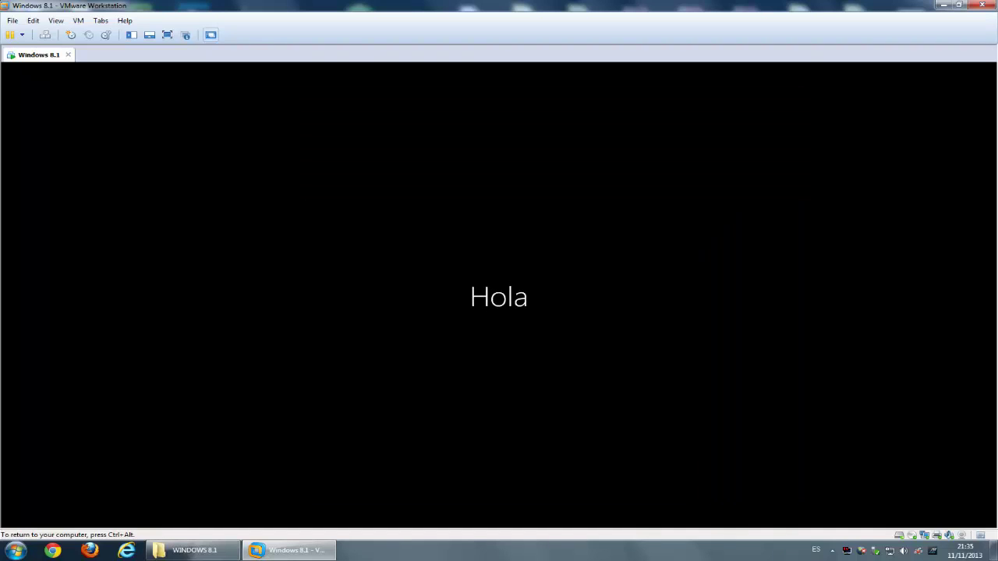
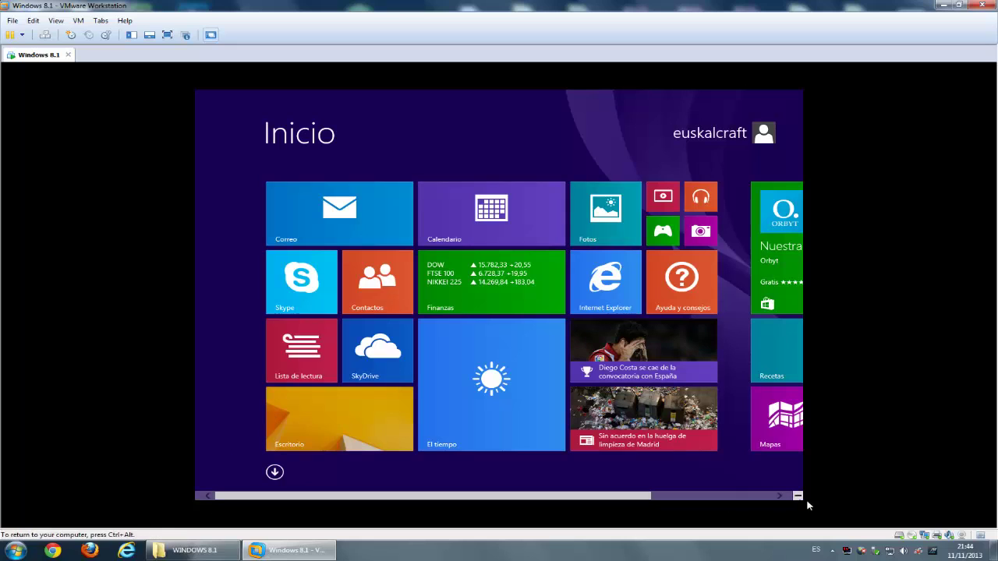
Step: Examine the Start screen's tile overview and the user account options, and dismiss the options
{"action": "left_click", "coordinate": [798, 495]}
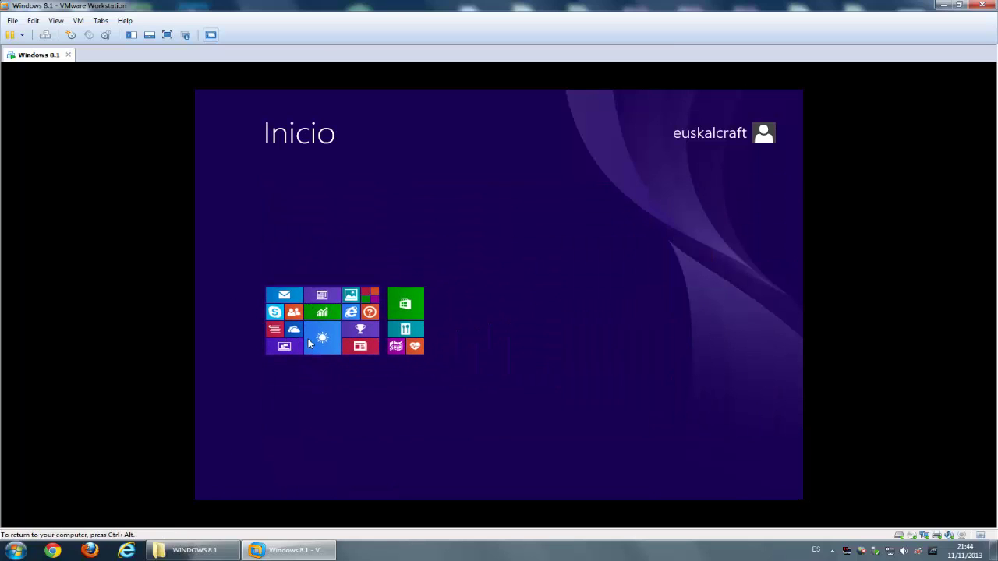
{"action": "left_click", "coordinate": [350, 353]}
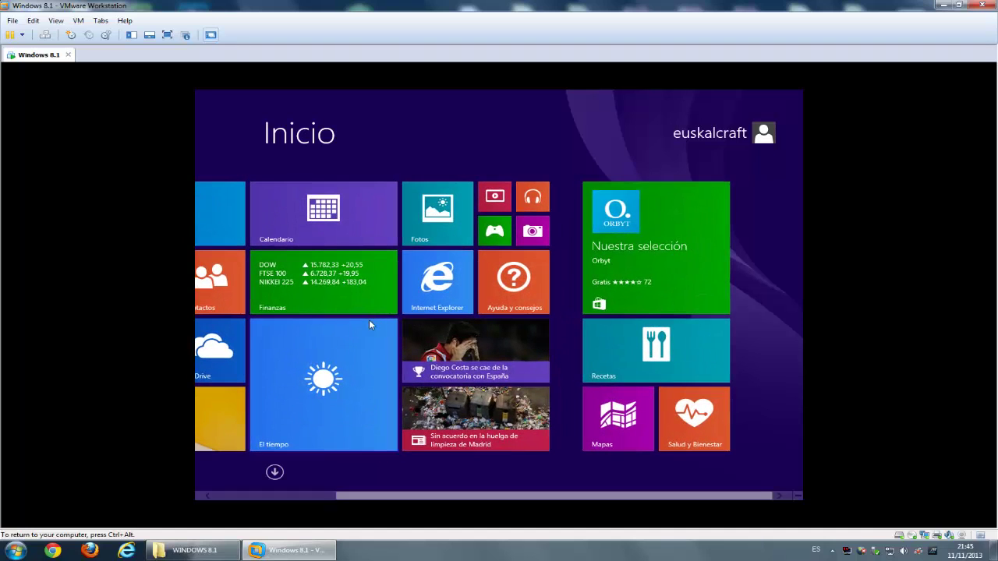
{"action": "left_click", "coordinate": [274, 496]}
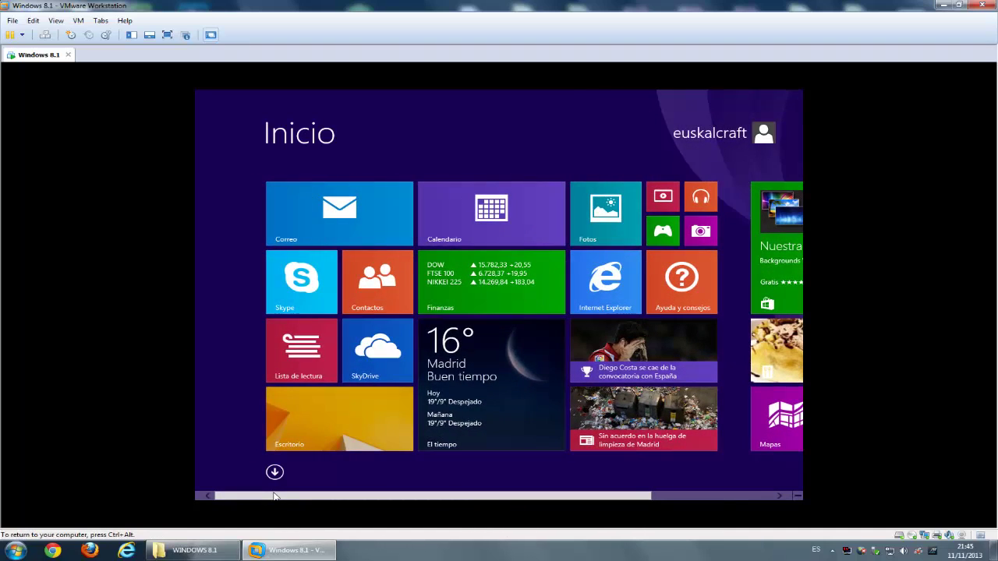
{"action": "left_click", "coordinate": [702, 138]}
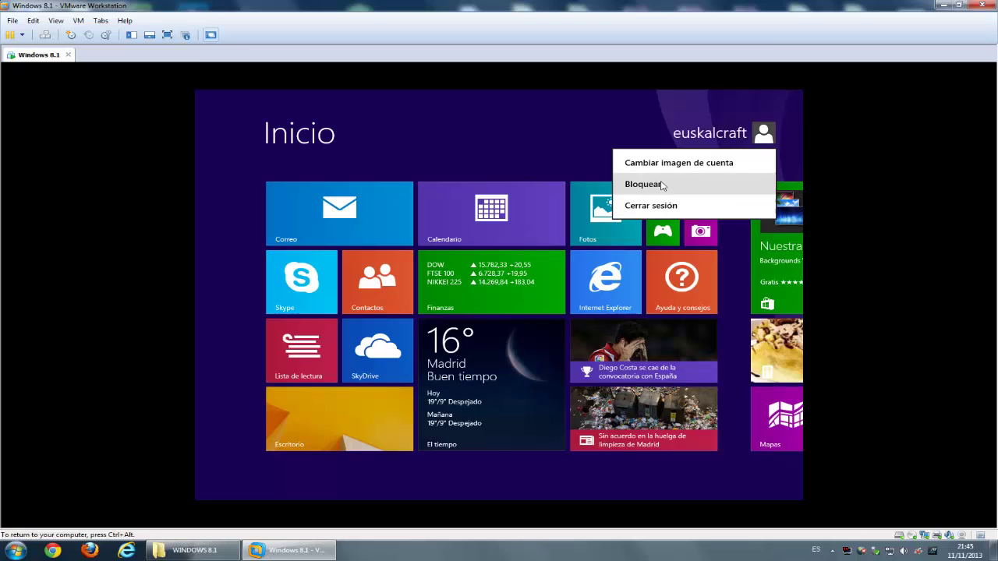
{"action": "left_click", "coordinate": [453, 122]}
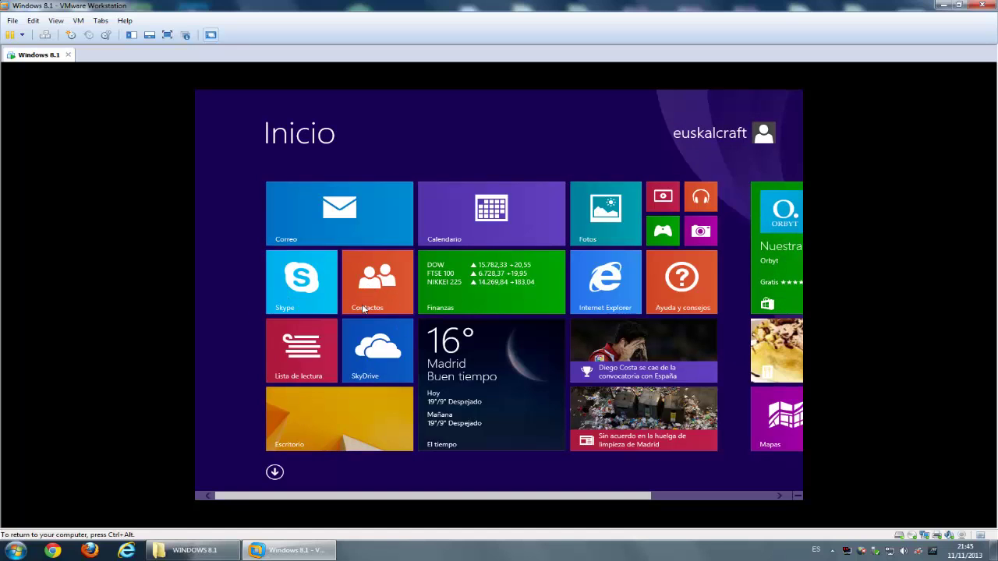
Step: Open the Windows 8.1 desktop and examine its context menu, Start button and hidden notification icons
{"action": "left_click", "coordinate": [317, 425]}
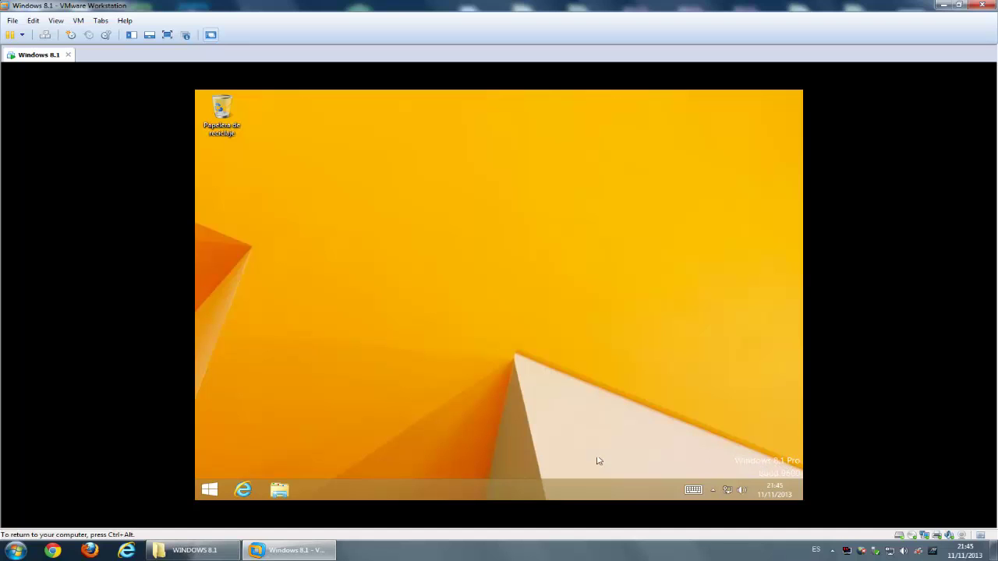
{"action": "right_click", "coordinate": [208, 490]}
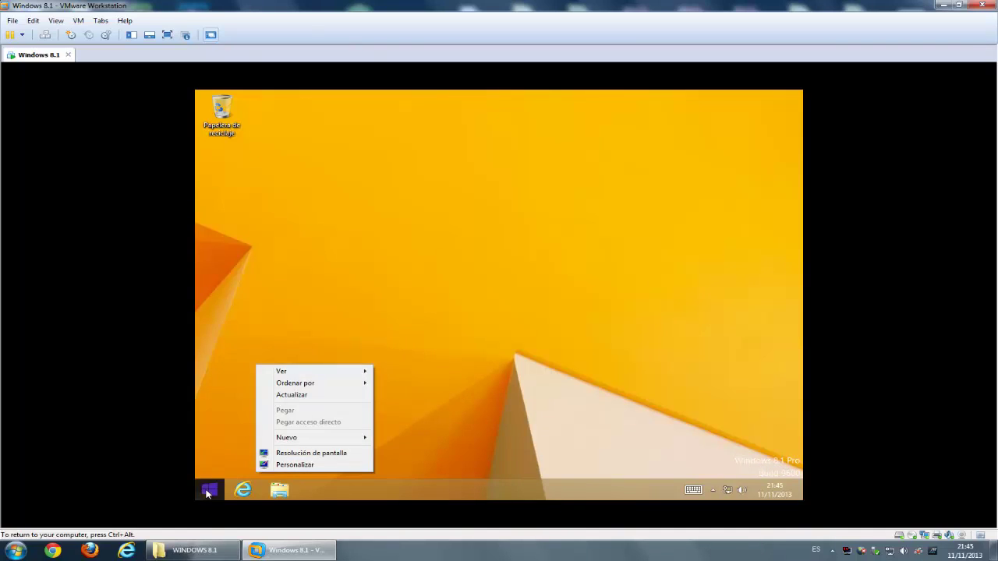
{"action": "left_click", "coordinate": [208, 491]}
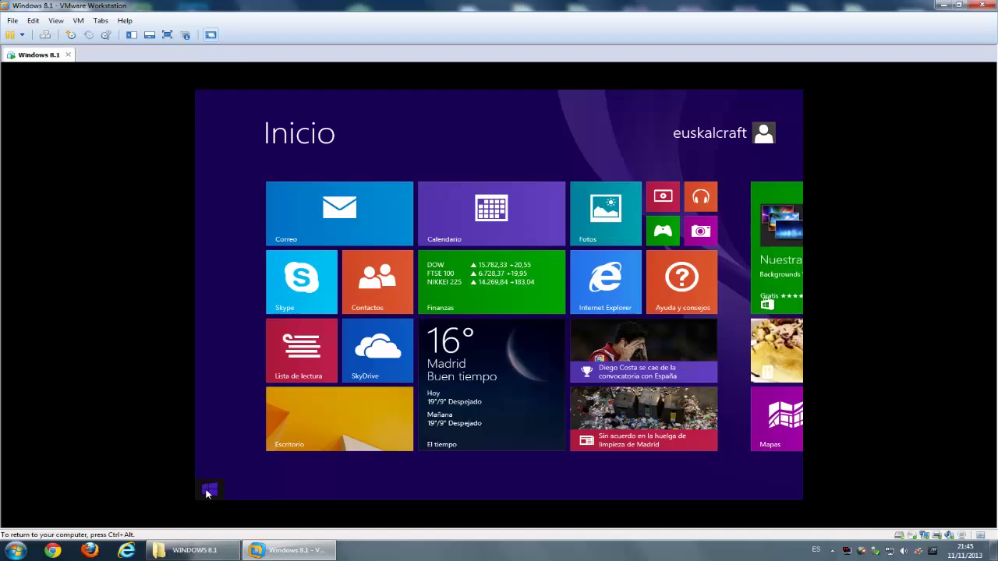
{"action": "left_click", "coordinate": [208, 491]}
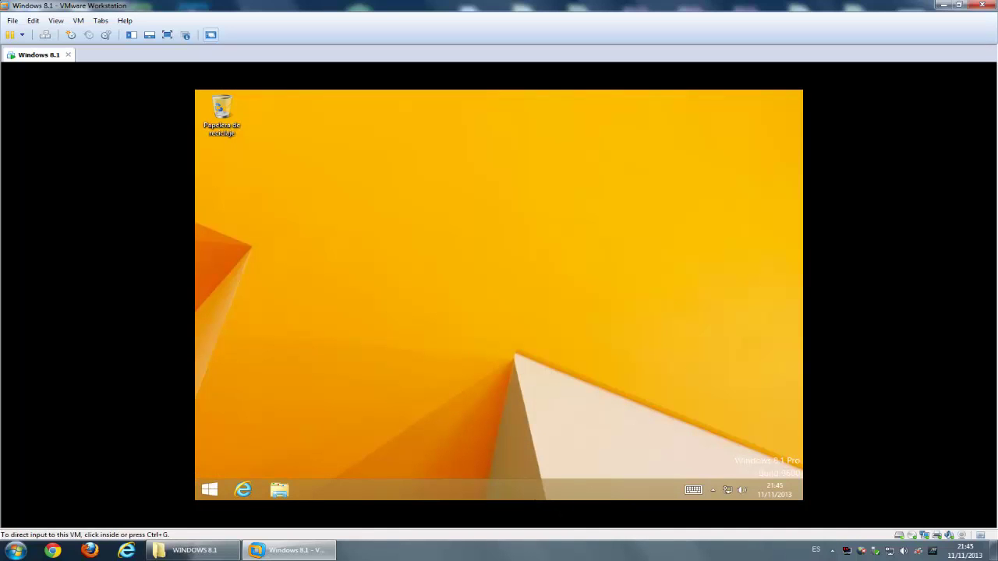
{"action": "left_click", "coordinate": [713, 489]}
{"action": "left_click", "coordinate": [501, 413]}
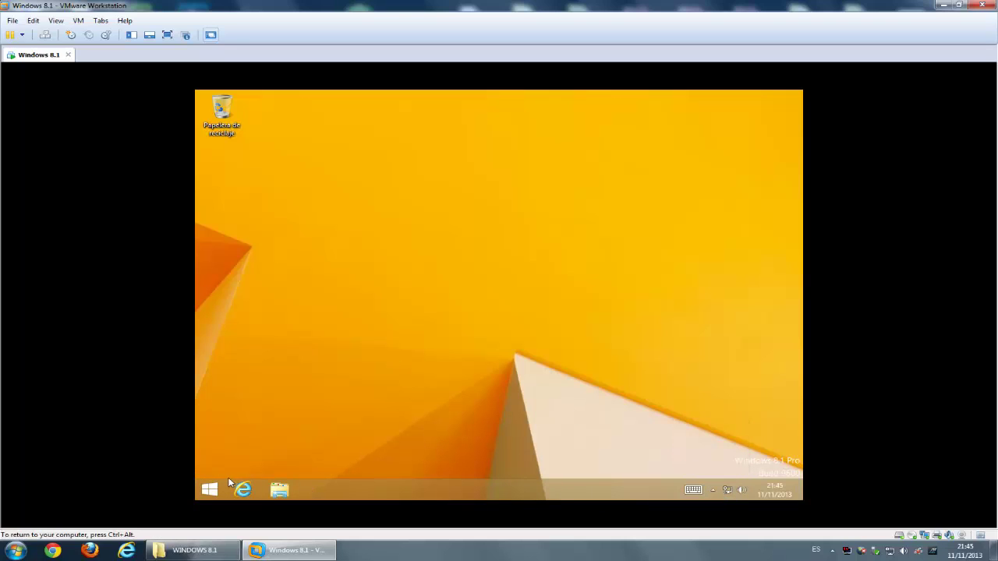
{"action": "right_click", "coordinate": [314, 223]}
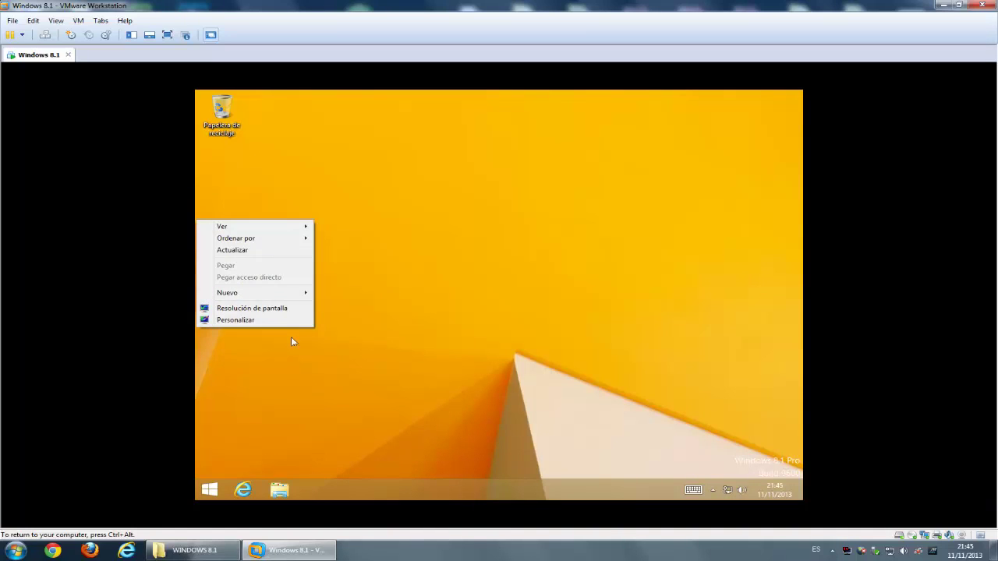
{"action": "left_click", "coordinate": [283, 399]}
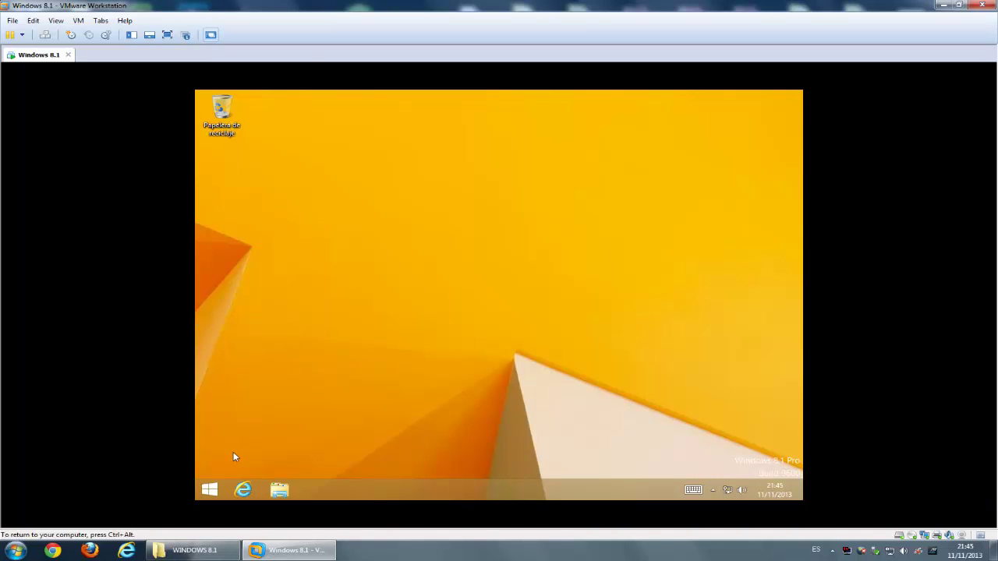
Step: Open Internet Explorer from the Start screen, check its page tools, and dismiss the cookie notice on the MSN page
{"action": "left_click", "coordinate": [206, 488]}
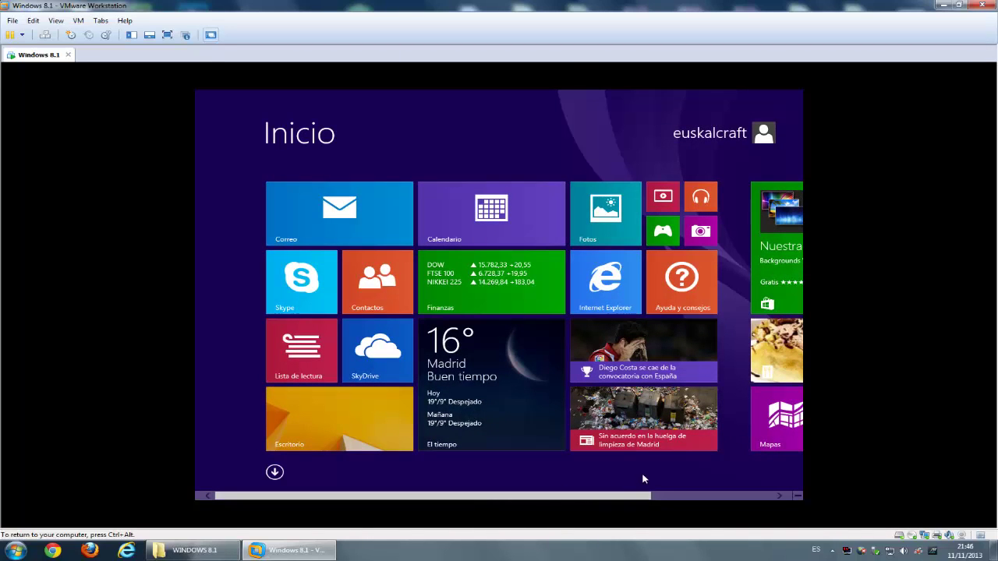
{"action": "left_click", "coordinate": [596, 285]}
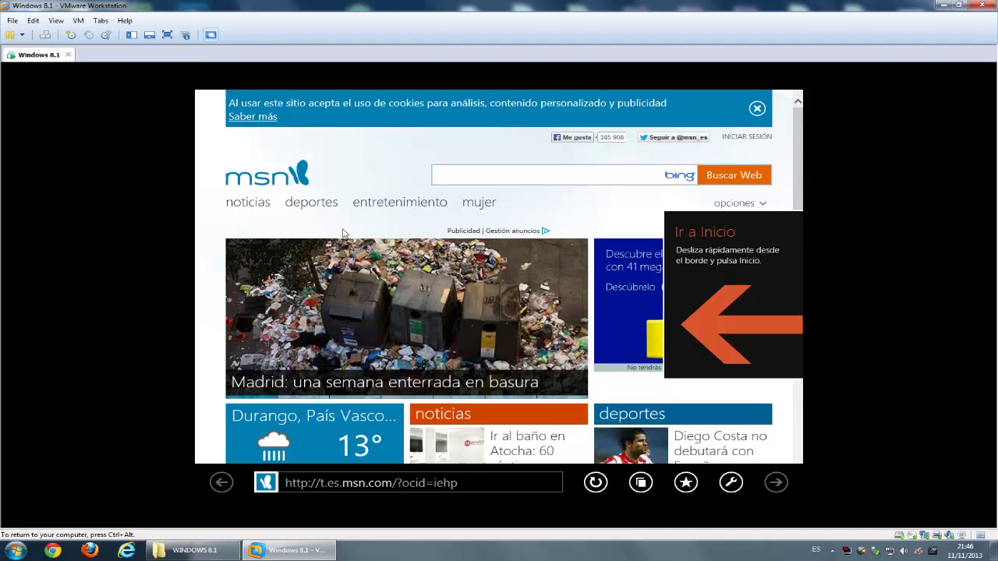
{"action": "left_click", "coordinate": [731, 484]}
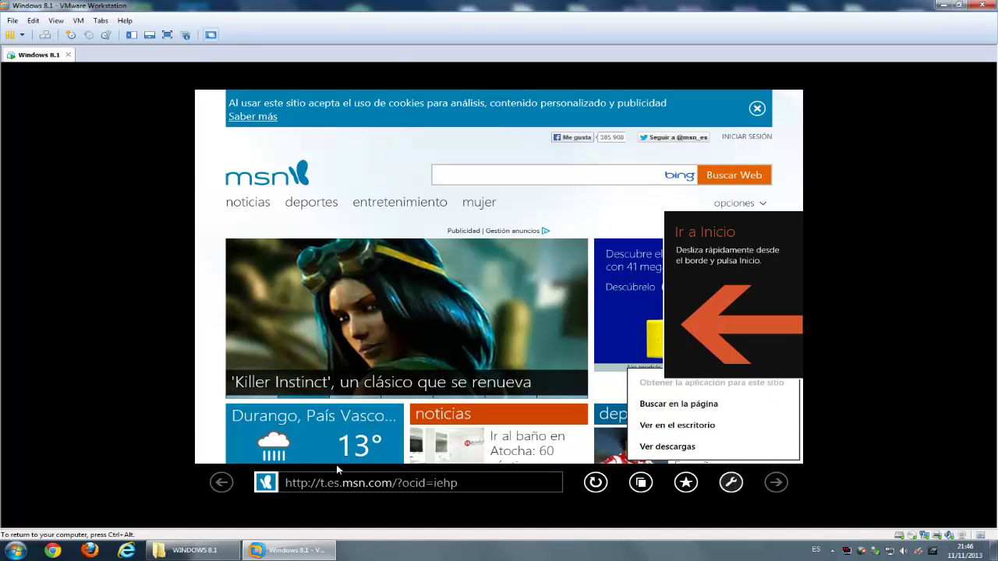
{"action": "left_click", "coordinate": [212, 484]}
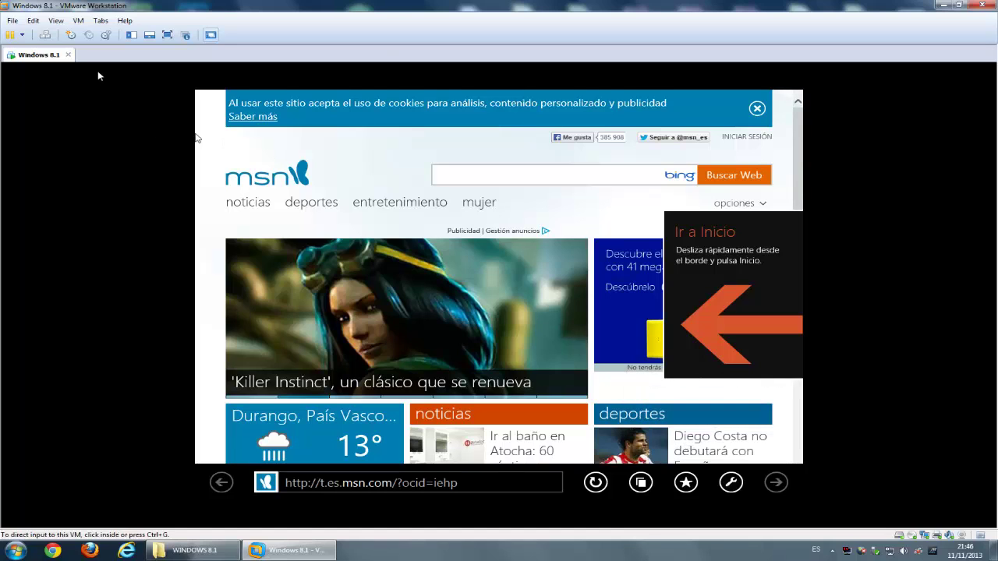
{"action": "left_click", "coordinate": [756, 110]}
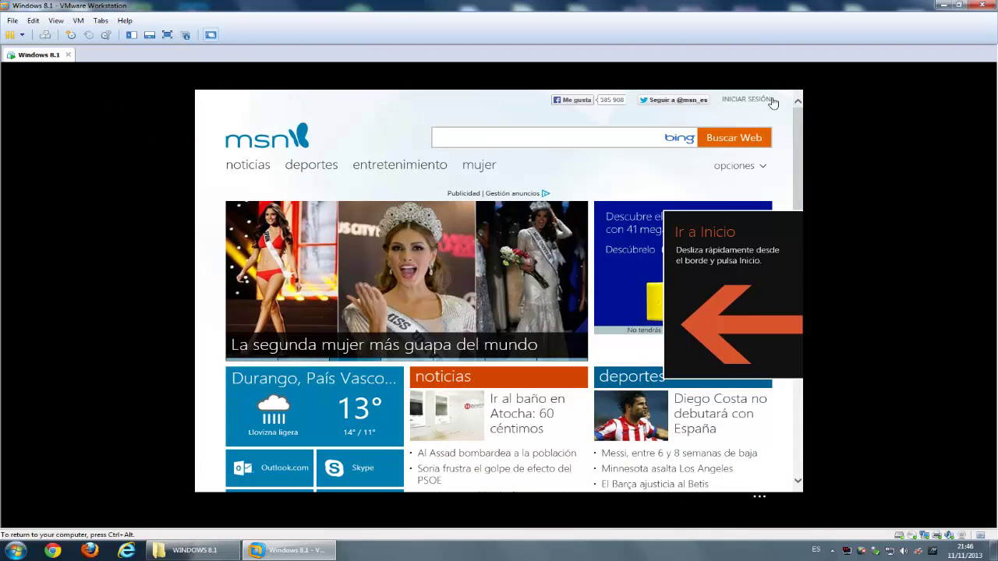
Step: Show the open browser tabs and close the MSN tab
{"action": "right_click", "coordinate": [772, 102]}
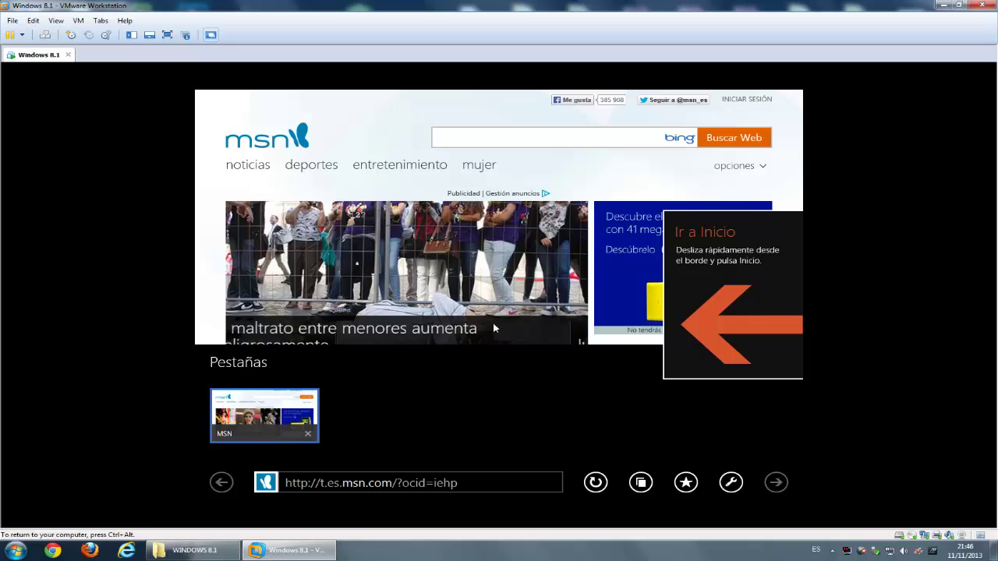
{"action": "left_click", "coordinate": [308, 434]}
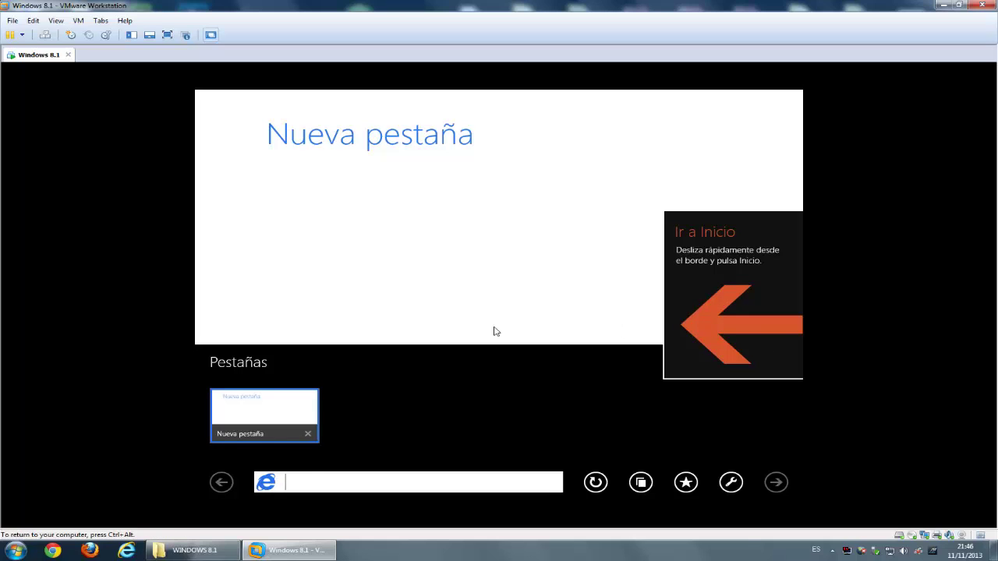
{"action": "left_click", "coordinate": [408, 214]}
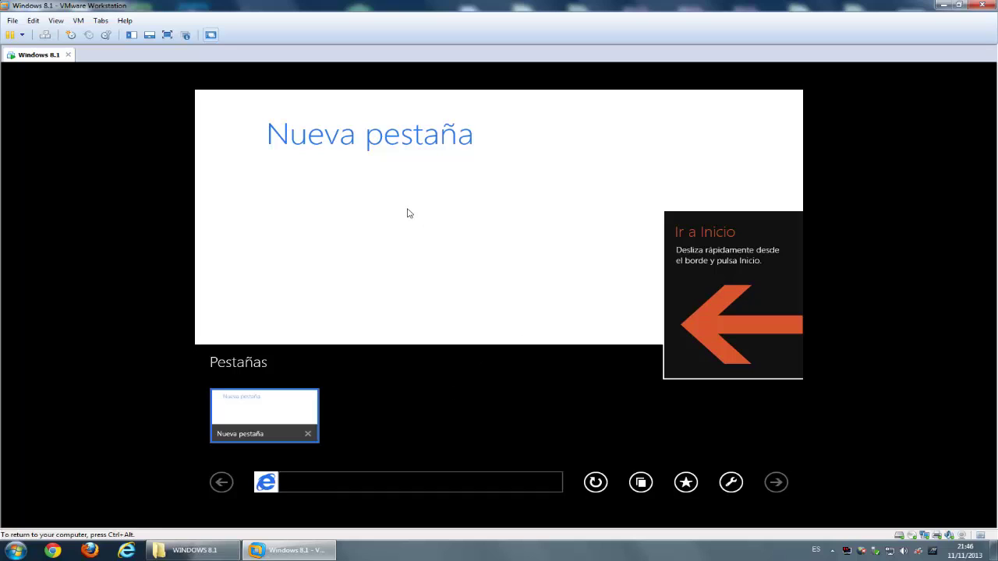
Step: Hide Internet Explorer's tab and address bars, and return to the Start screen to view its remaining tiles
{"action": "right_click", "coordinate": [385, 218]}
{"action": "right_click", "coordinate": [389, 405]}
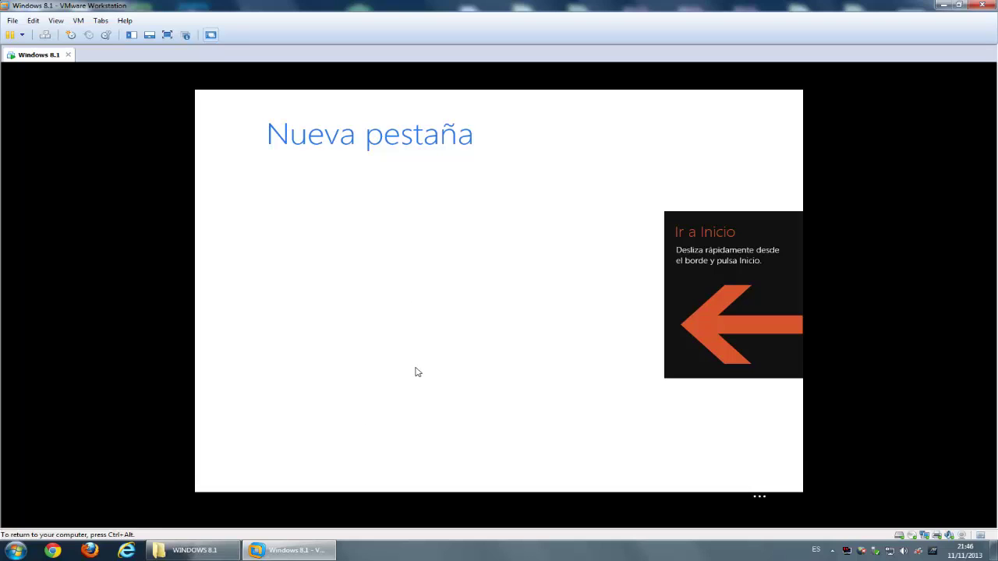
{"action": "key", "text": "super"}
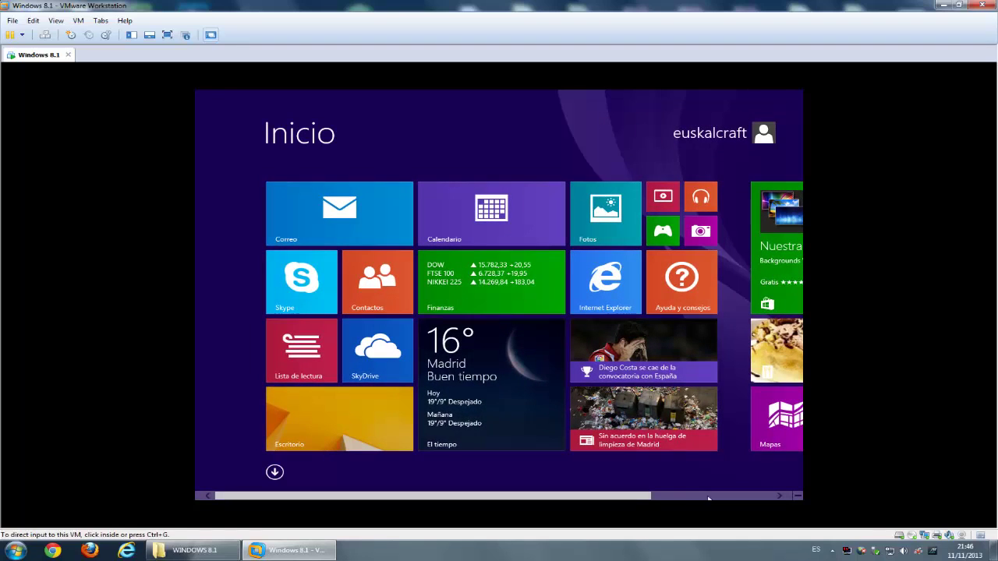
{"action": "scroll", "coordinate": [758, 480], "scroll_direction": "down", "scroll_amount": 3}
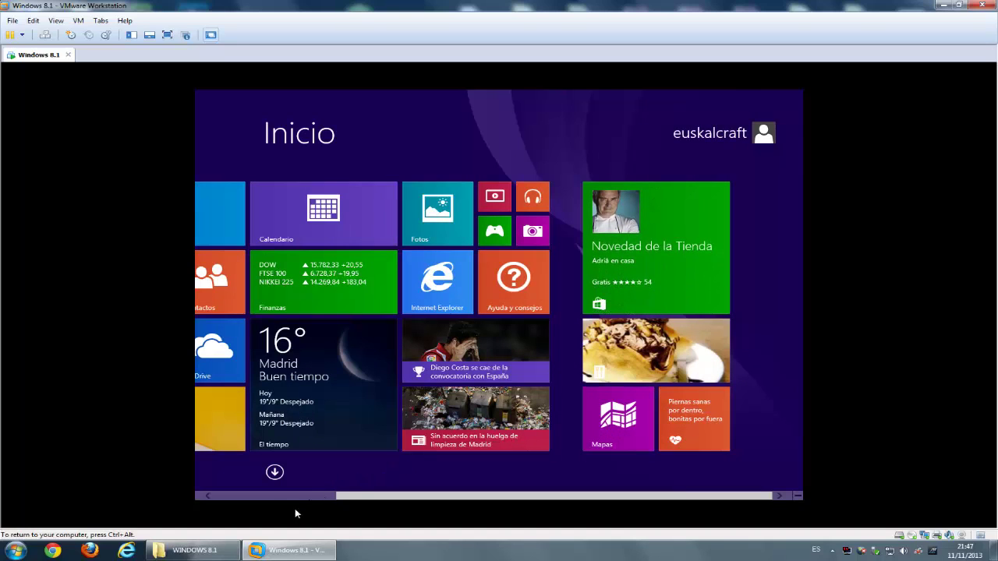
Step: Go to the desktop, examine the system properties of Este equipo, and close the Sistema and Este equipo windows
{"action": "left_click", "coordinate": [214, 427]}
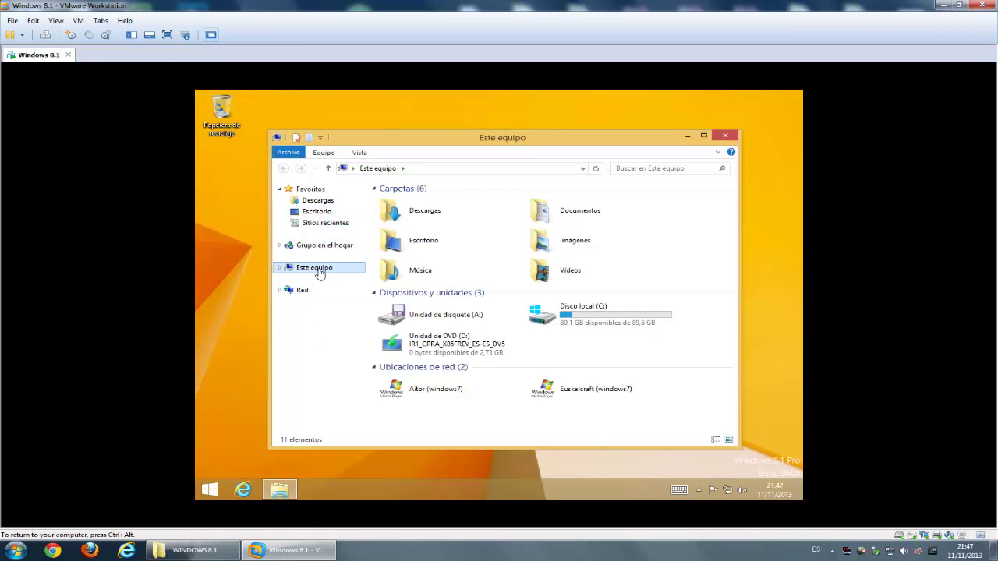
{"action": "right_click", "coordinate": [316, 268]}
{"action": "left_click", "coordinate": [258, 401]}
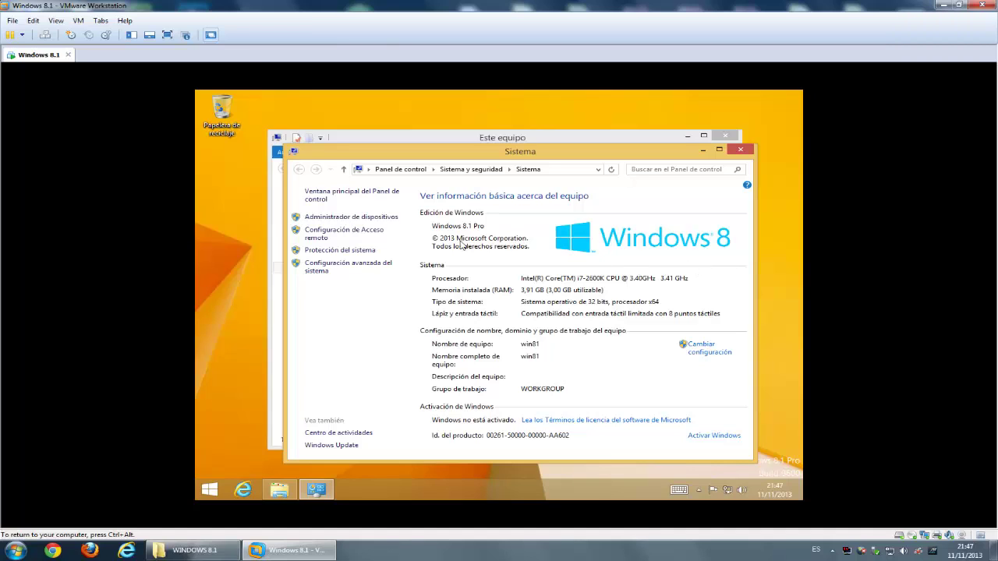
{"action": "left_click", "coordinate": [740, 149]}
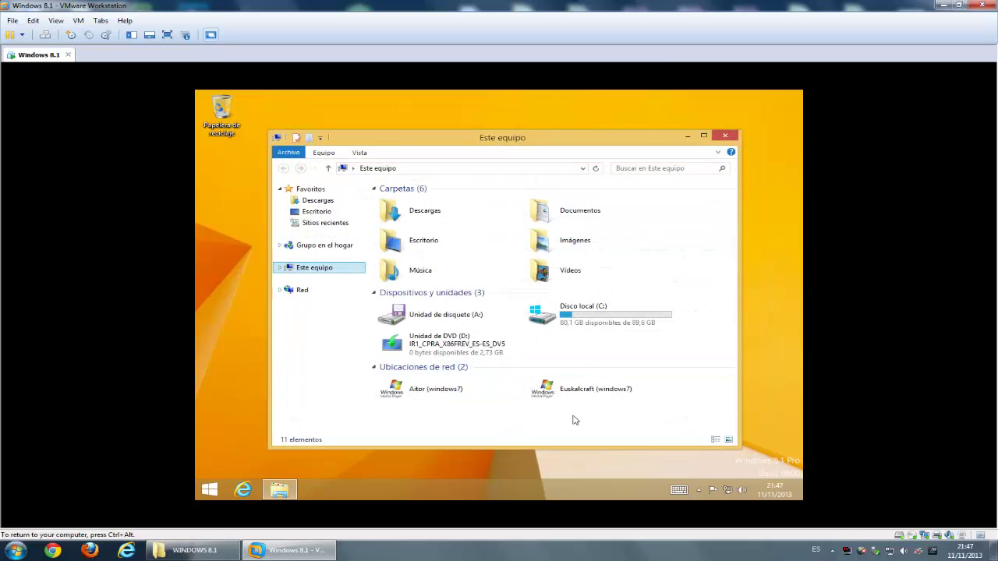
{"action": "left_click", "coordinate": [722, 137]}
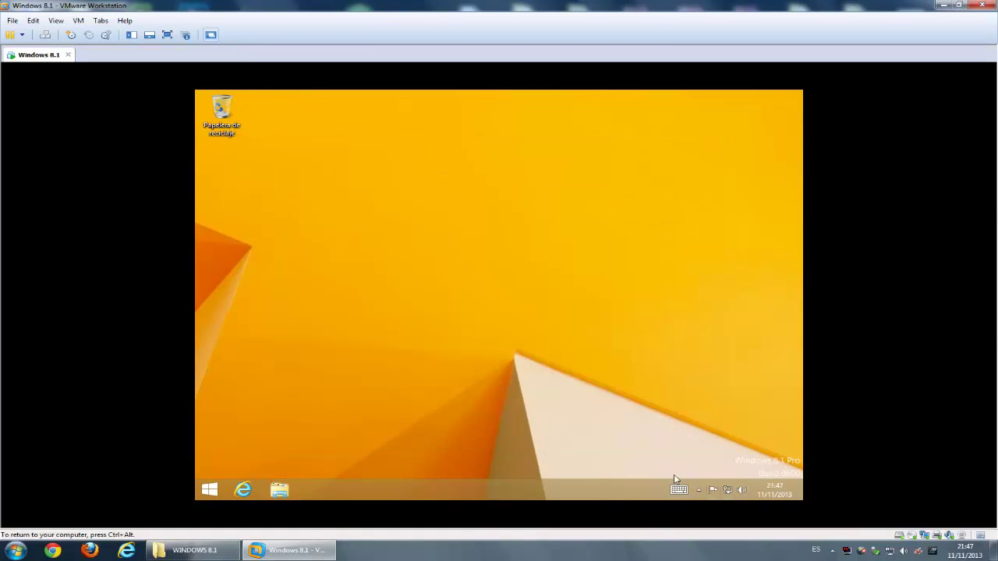
Step: Apply the Líneas y colores theme to the desktop and close the personalization settings
{"action": "right_click", "coordinate": [476, 328]}
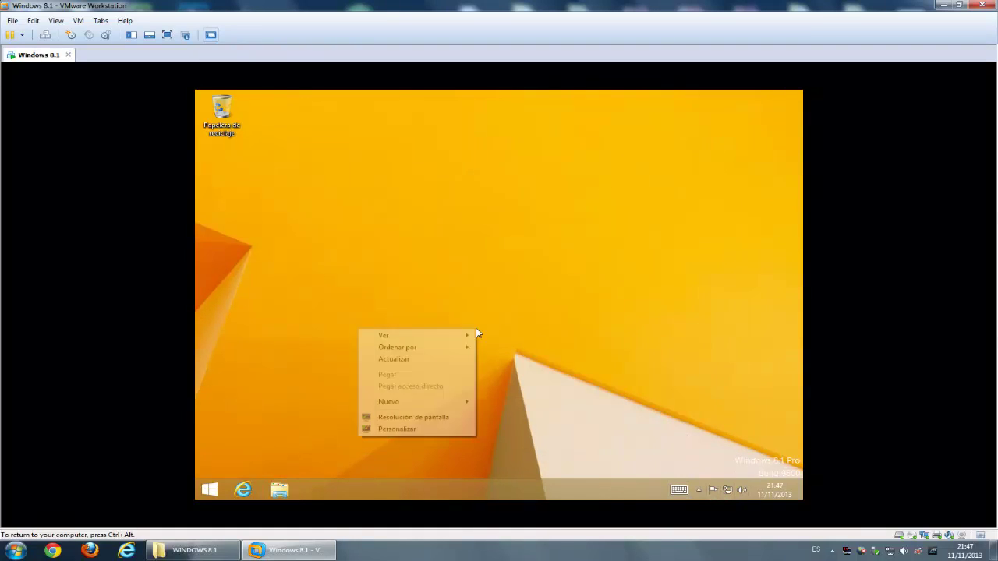
{"action": "left_click", "coordinate": [396, 430]}
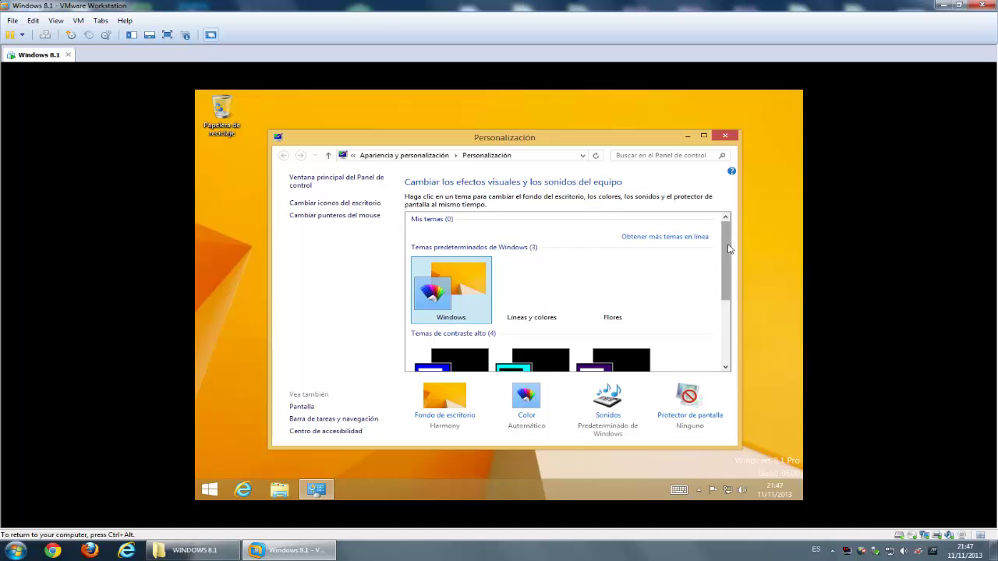
{"action": "left_click_drag", "start_coordinate": [733, 253], "coordinate": [757, 242]}
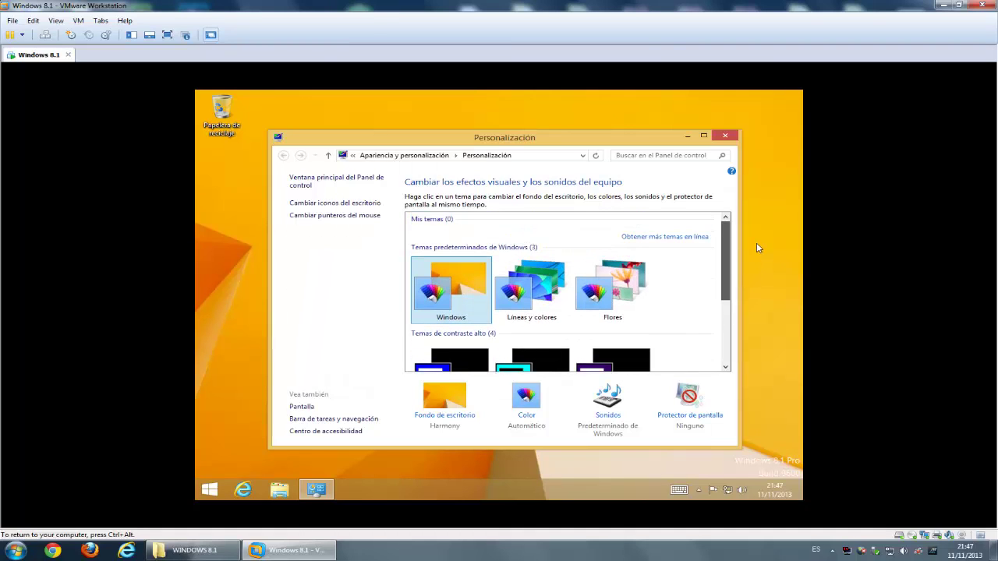
{"action": "left_click", "coordinate": [568, 286]}
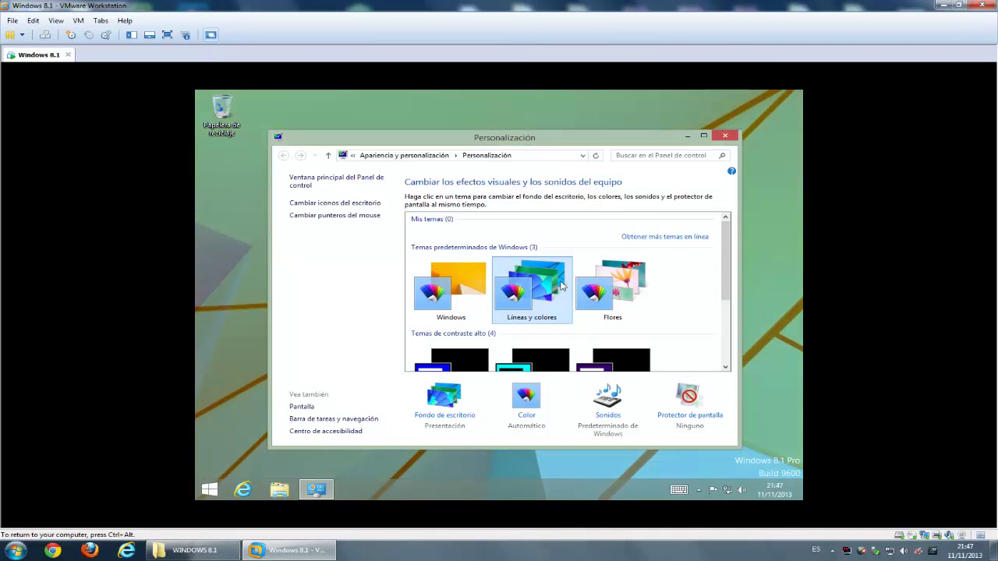
{"action": "left_click", "coordinate": [725, 136]}
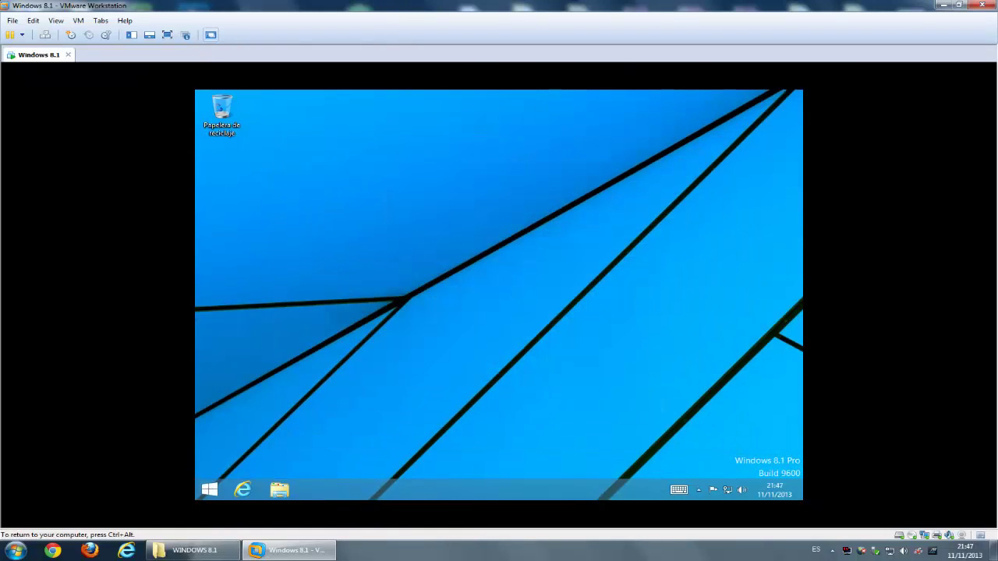